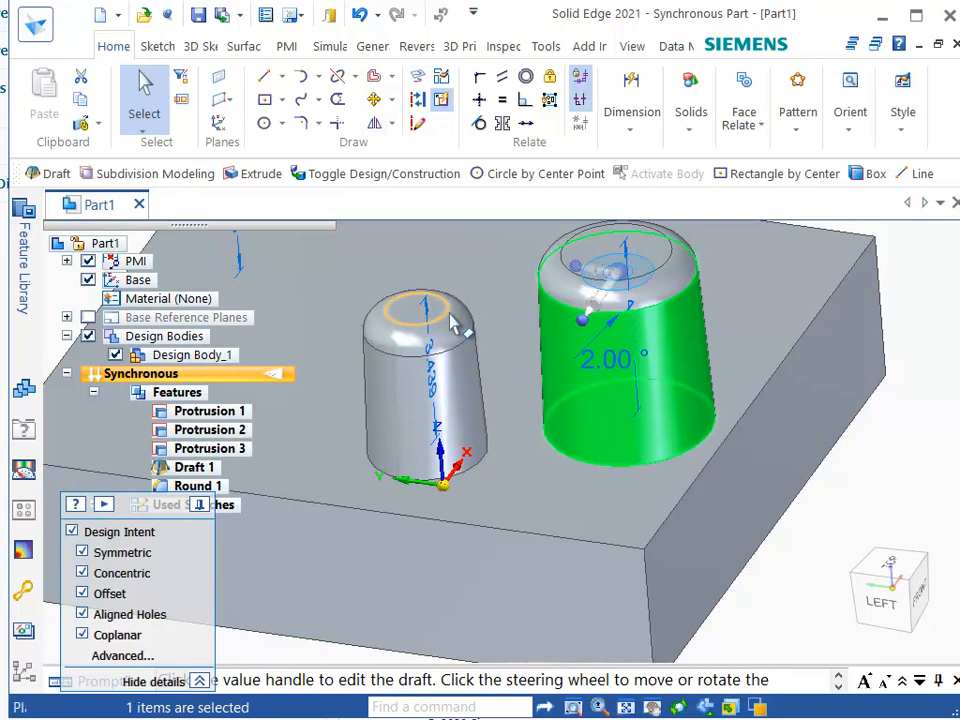
Move the larger drafted cylinder so it overlaps the smaller cylinder.
{"action": "left_click", "coordinate": [643, 274]}
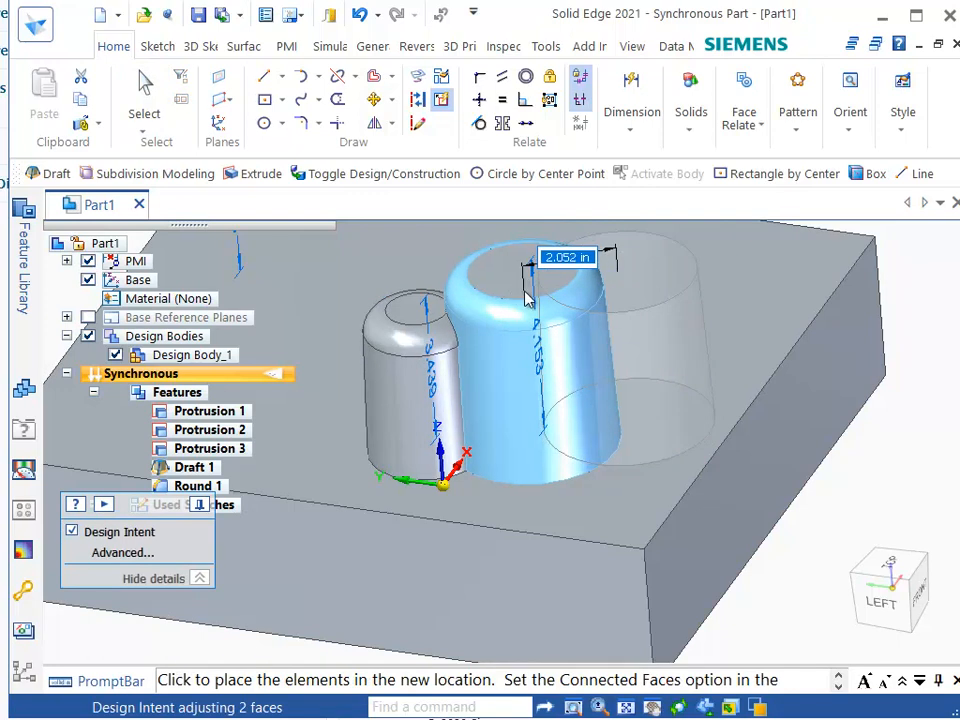
{"action": "left_click", "coordinate": [519, 289]}
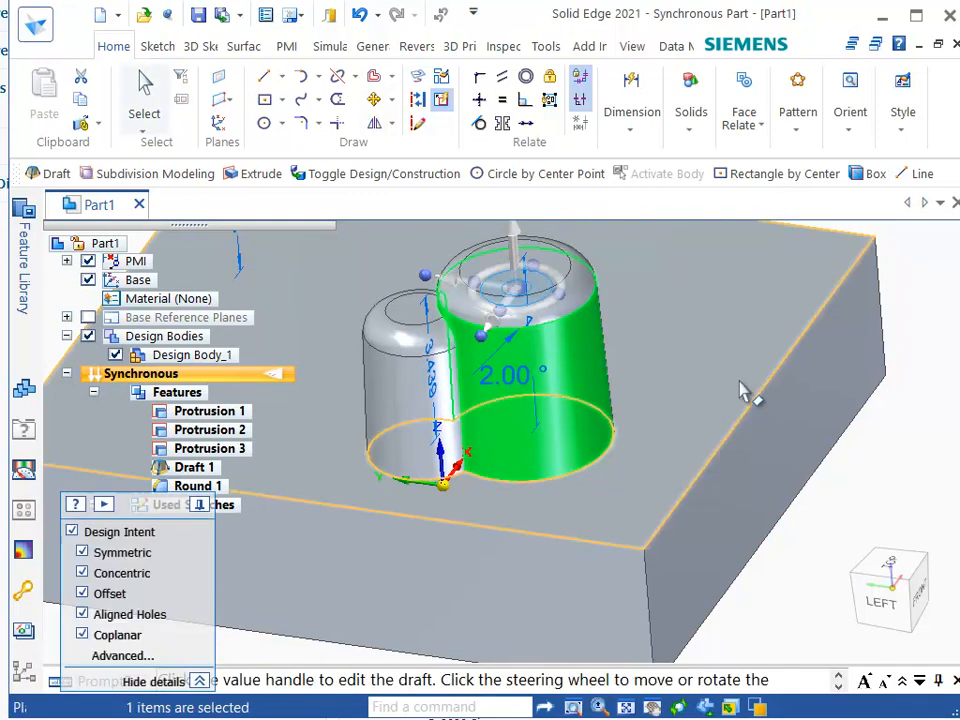
{"action": "left_click", "coordinate": [912, 262]}
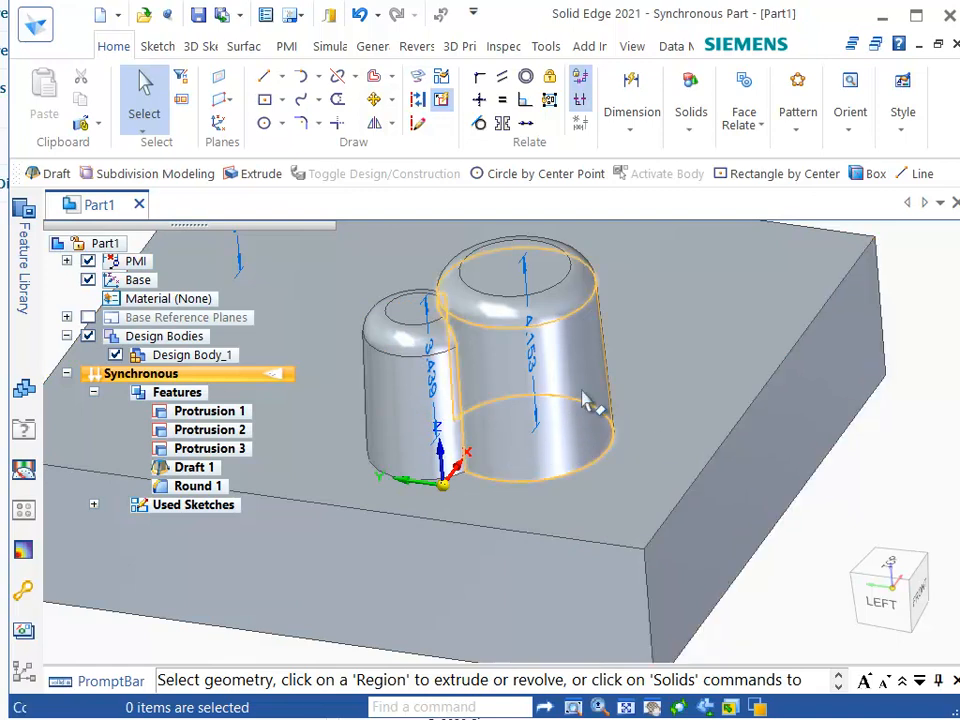
Move the larger drafted cylinder away from the smaller one onto the open plate.
{"action": "left_click", "coordinate": [542, 362]}
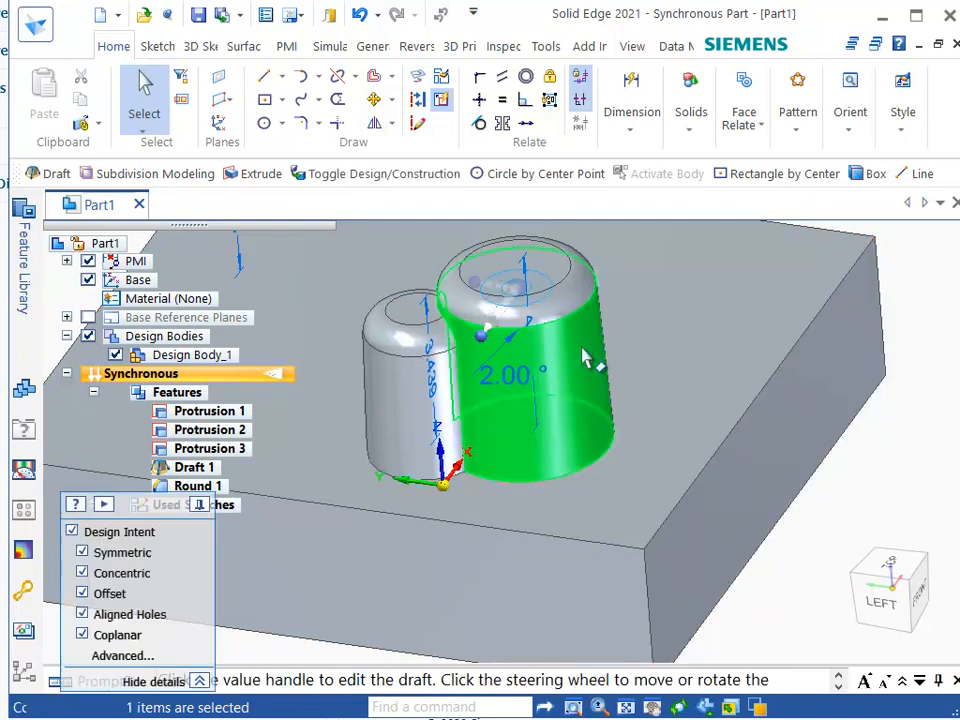
{"action": "left_click", "coordinate": [540, 290]}
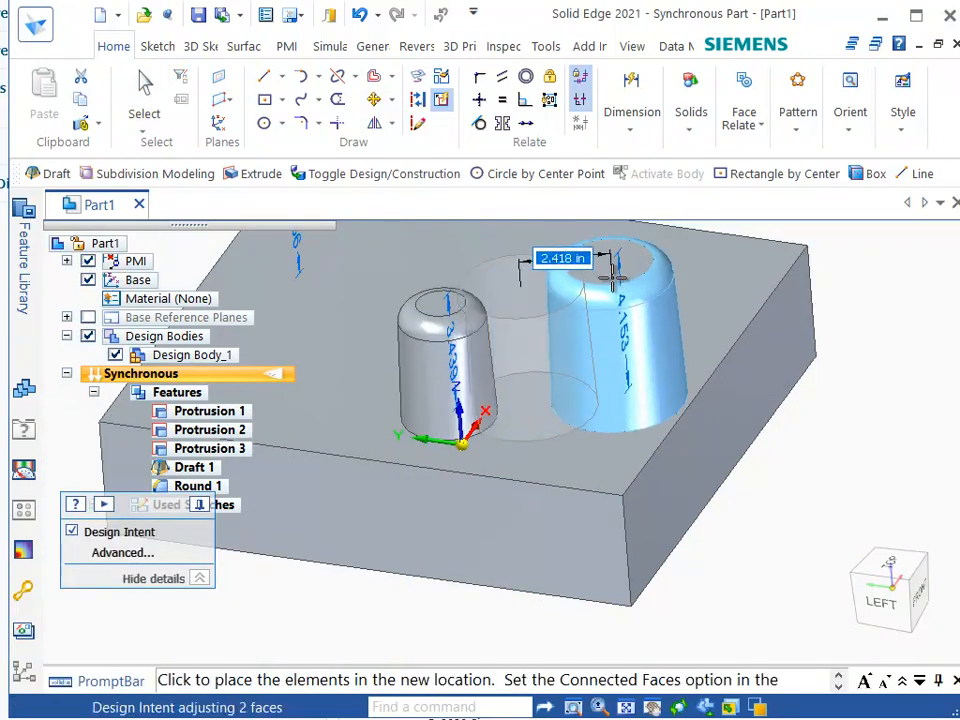
{"action": "left_click", "coordinate": [603, 291]}
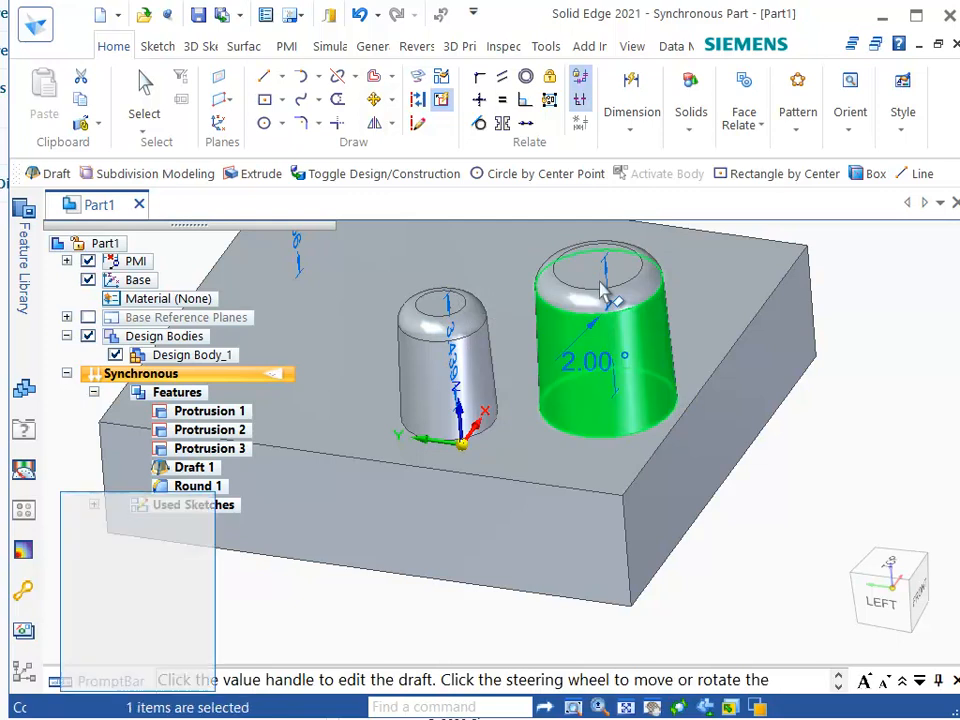
{"action": "left_click", "coordinate": [866, 287]}
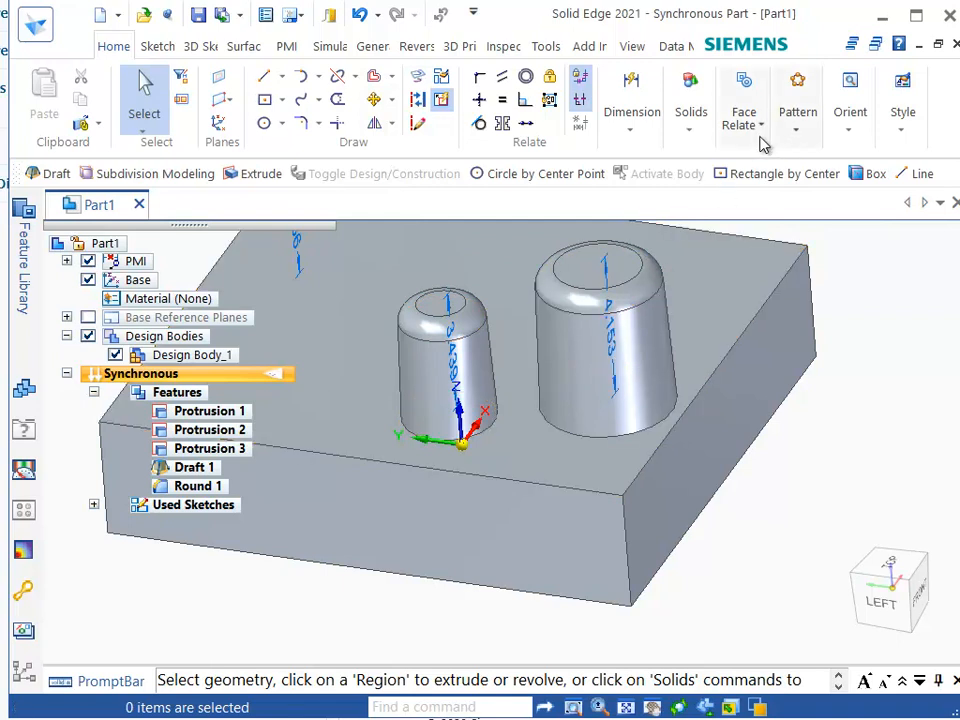
Move the larger cylinder back so it overlaps the smaller cylinder.
{"action": "left_click", "coordinate": [690, 112]}
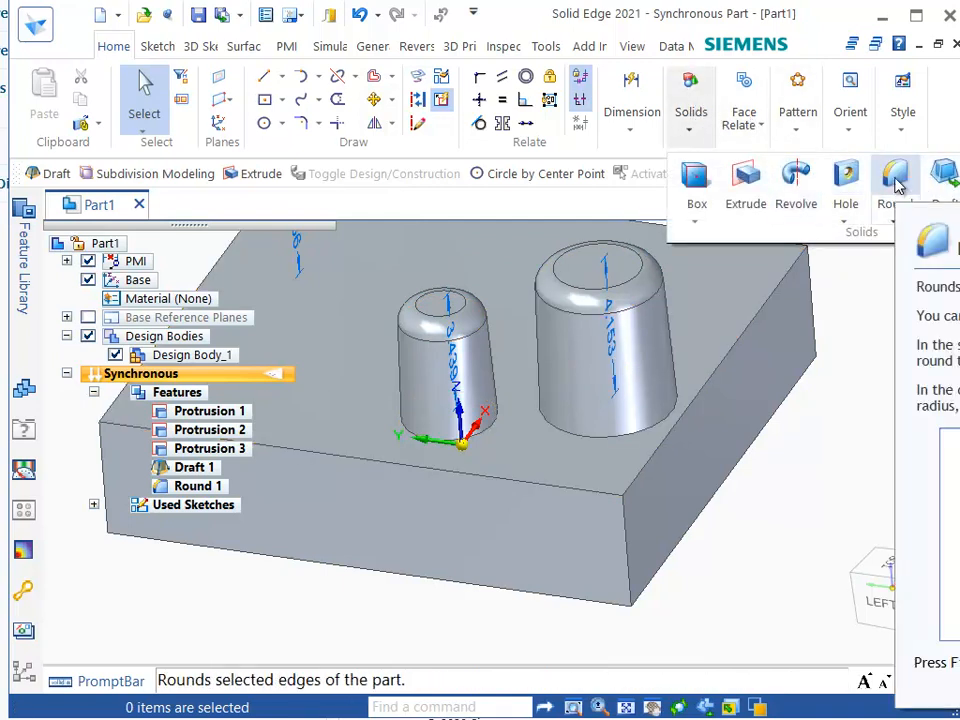
{"action": "left_click", "coordinate": [652, 352]}
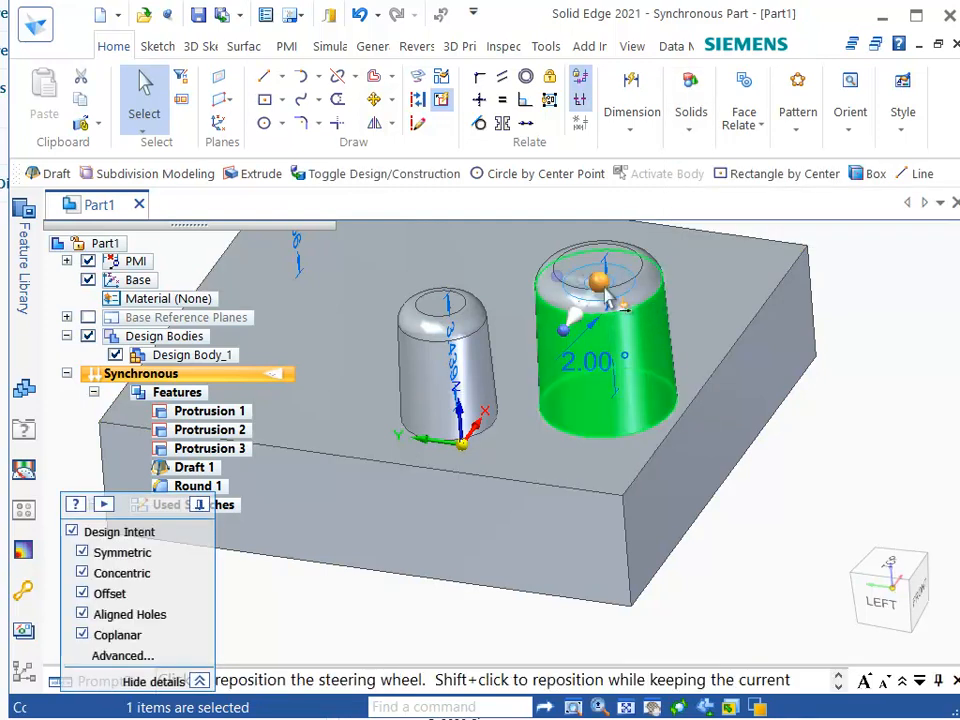
{"action": "left_click_drag", "start_coordinate": [622, 290], "coordinate": [510, 311]}
{"action": "key", "text": "Escape"}
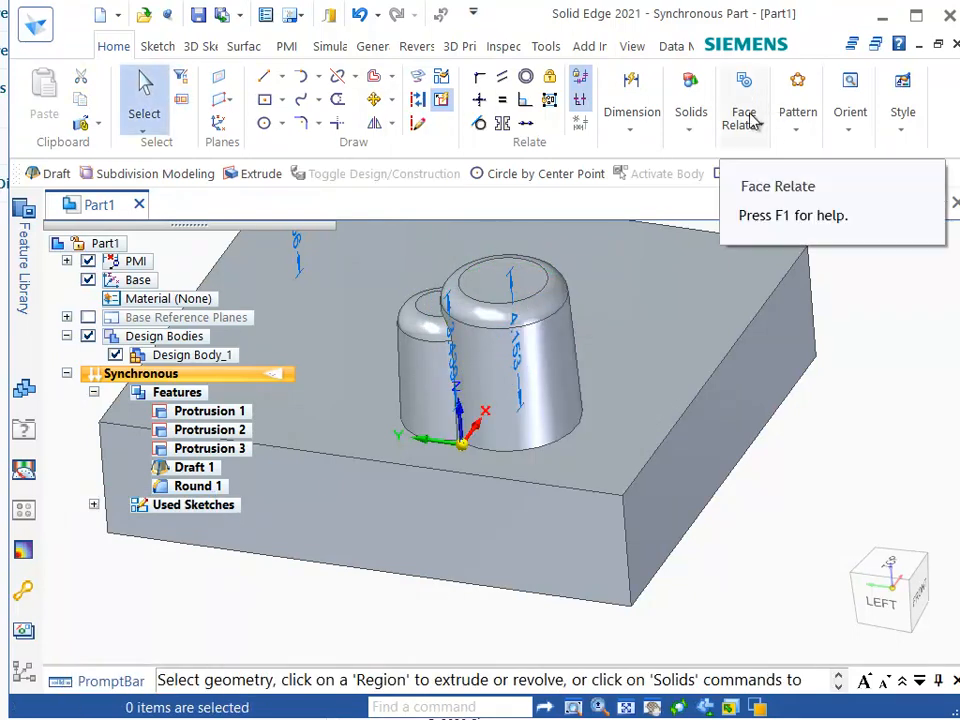
Round the intersection edge between the two cylinders with a 0.500 in radius.
{"action": "left_click", "coordinate": [700, 120]}
{"action": "left_click", "coordinate": [895, 172]}
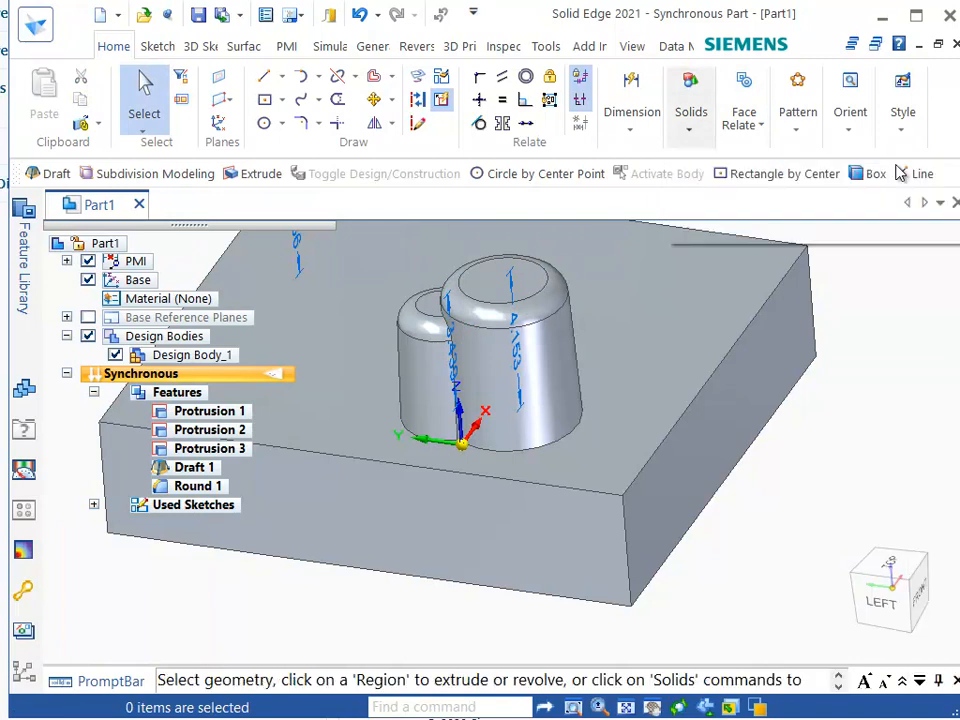
{"action": "mouse_move", "coordinate": [437, 385]}
{"action": "middle_mouse_down"}
{"action": "mouse_move", "coordinate": [457, 455]}
{"action": "mouse_move", "coordinate": [517, 425]}
{"action": "middle_mouse_up"}
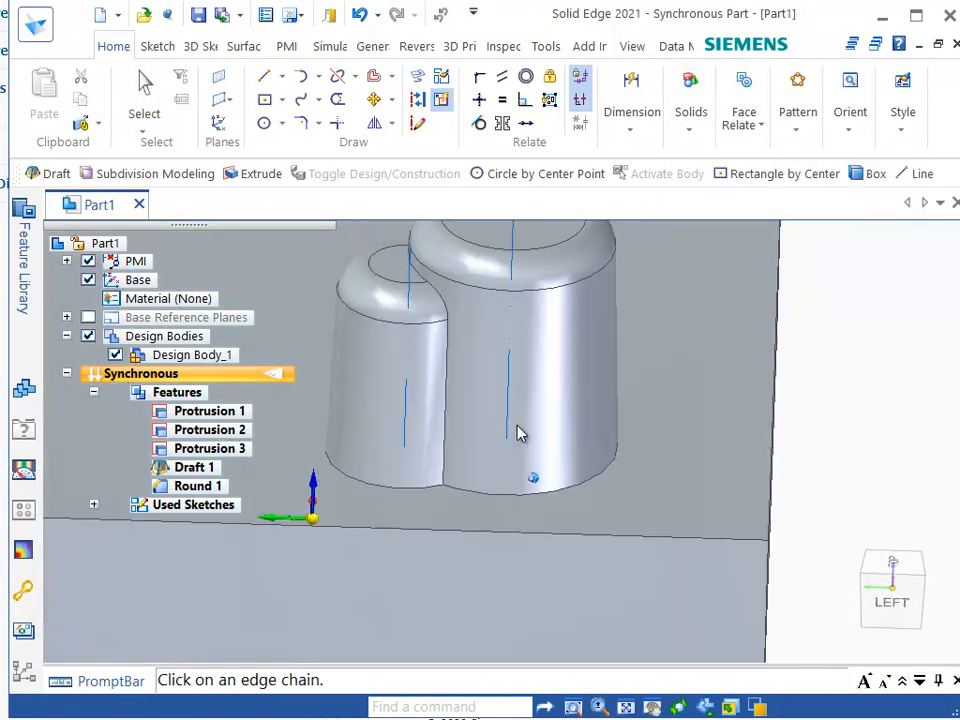
{"action": "left_click", "coordinate": [447, 377]}
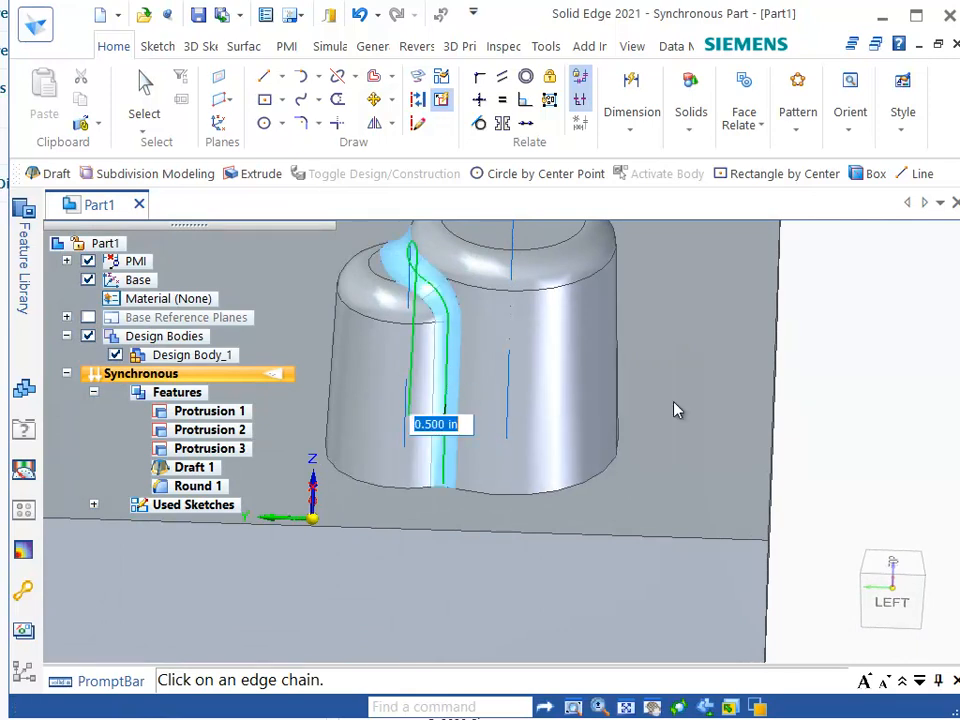
{"action": "key", "text": "Return"}
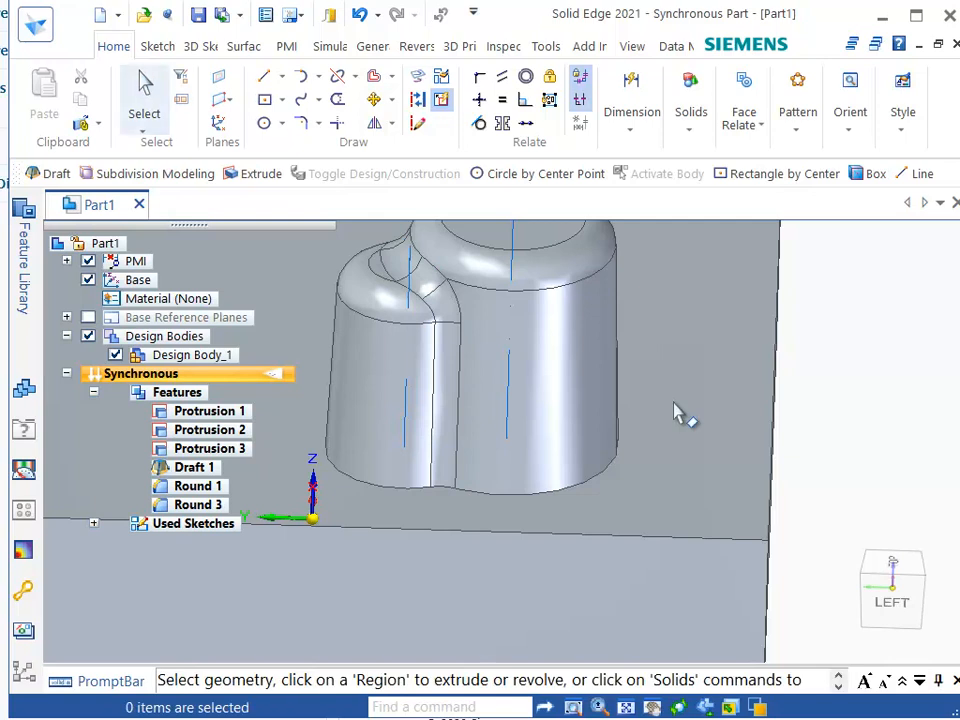
Move the larger cylinder about 0.5 in together with its connected round faces.
{"action": "left_click", "coordinate": [560, 380]}
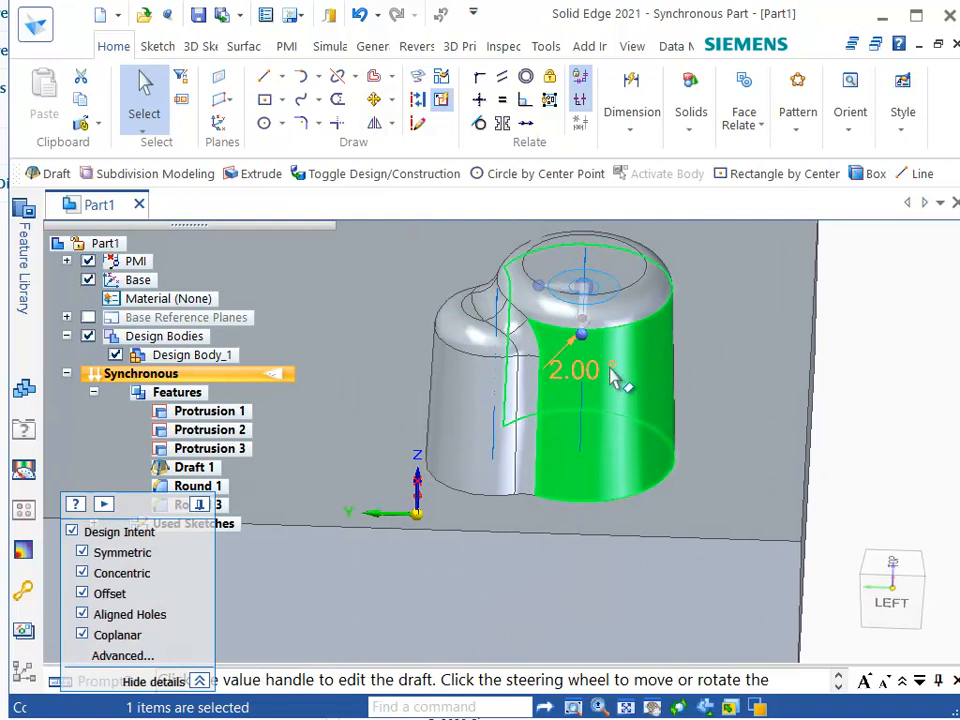
{"action": "left_click", "coordinate": [600, 290]}
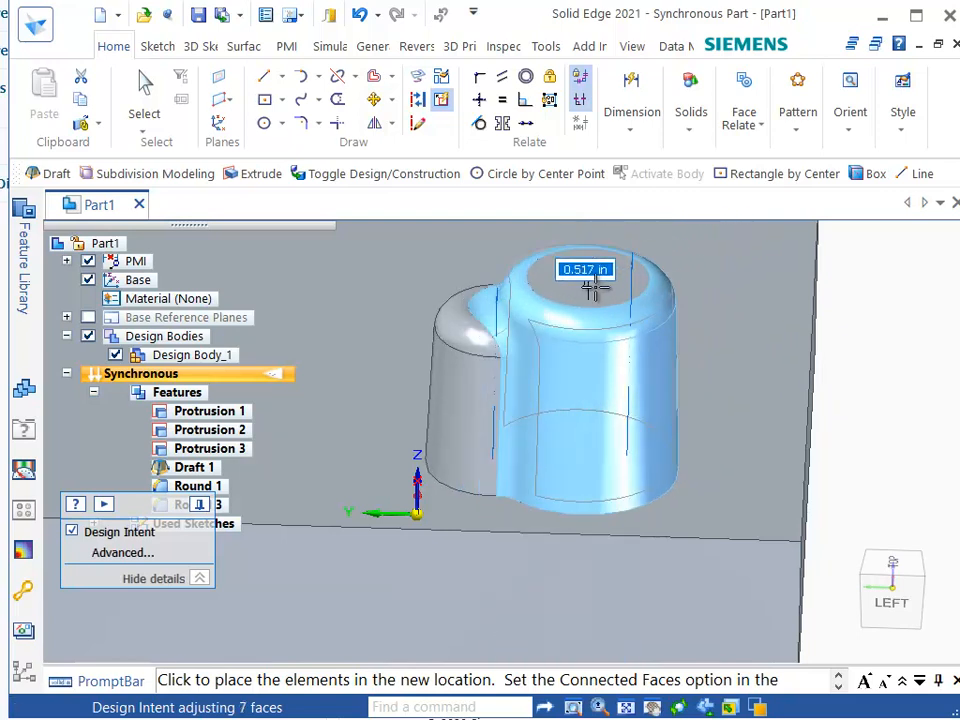
{"action": "left_click", "coordinate": [605, 265]}
{"action": "key", "text": "Escape"}
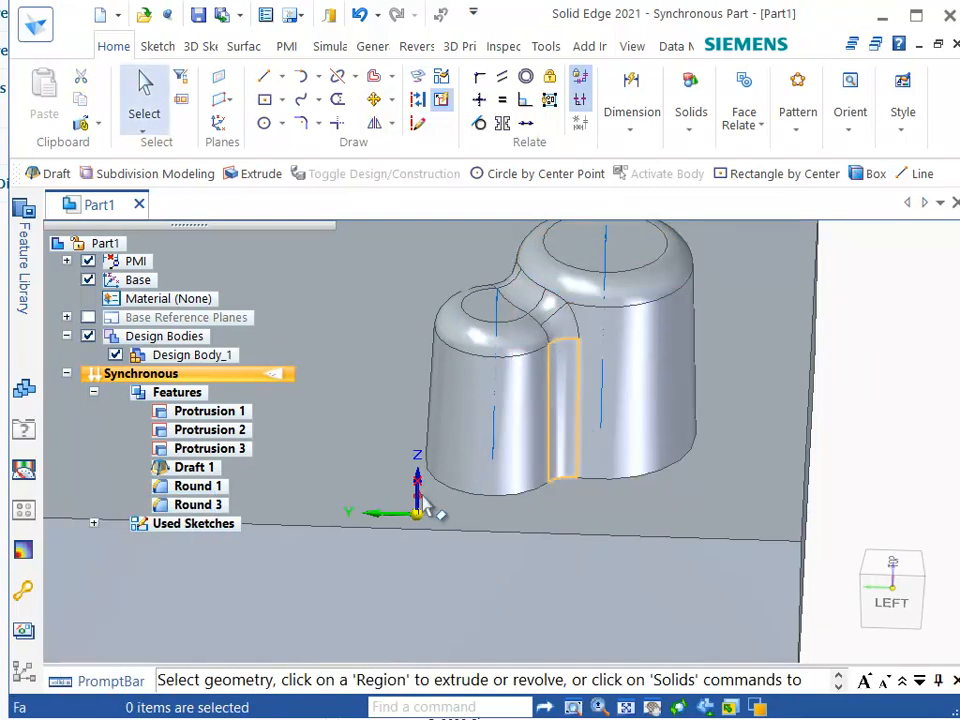
Delete the Round 3 feature and move the larger cylinder apart from the smaller one.
{"action": "left_click", "coordinate": [186, 506]}
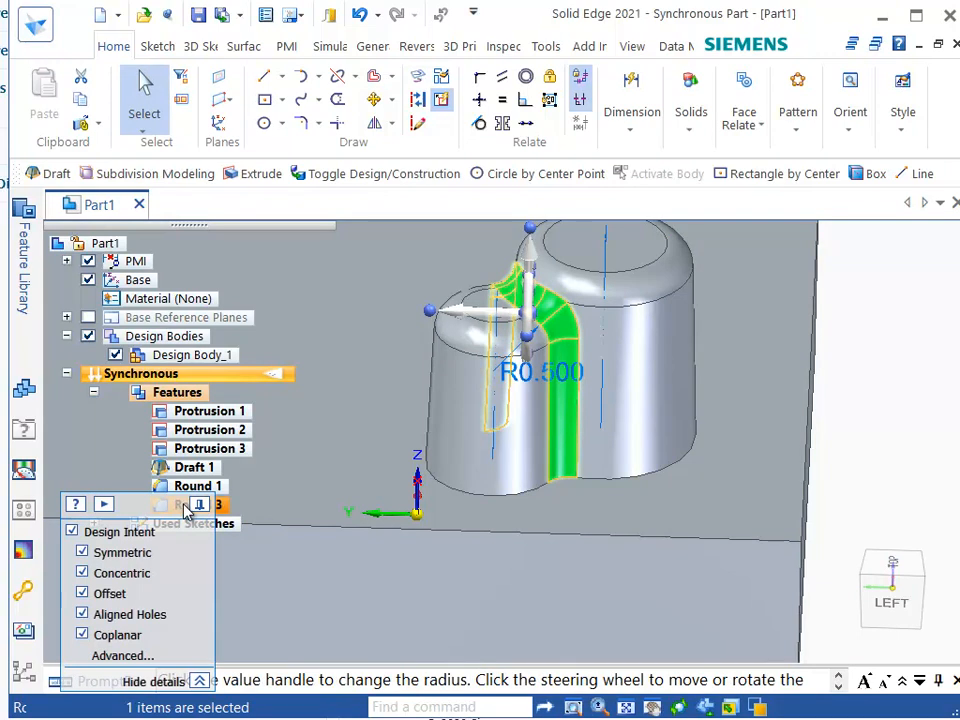
{"action": "key", "text": "Delete"}
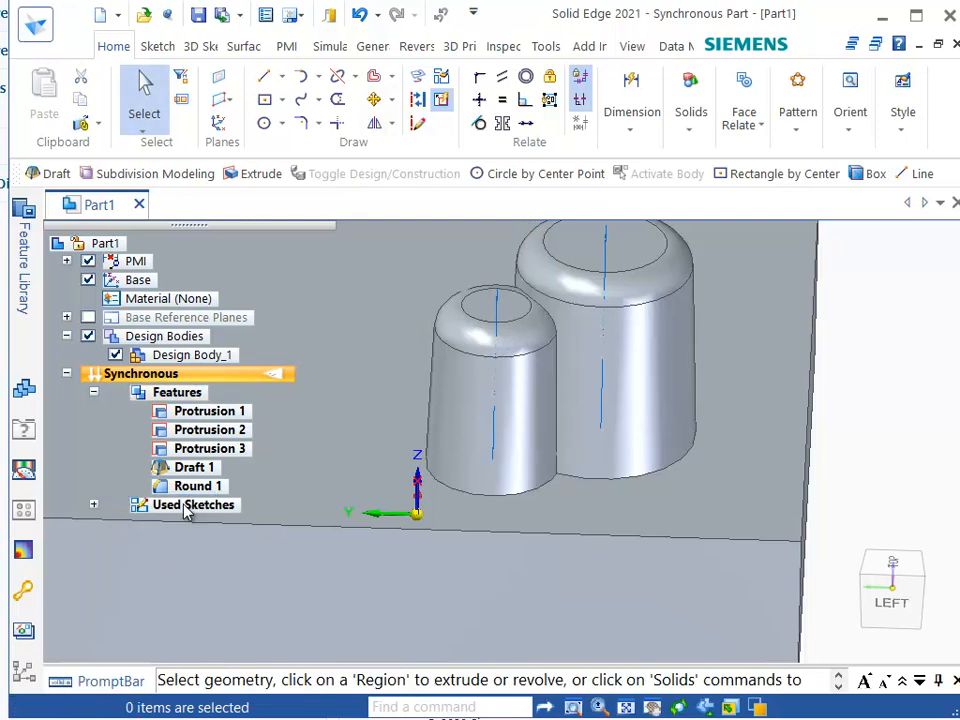
{"action": "left_click", "coordinate": [653, 361]}
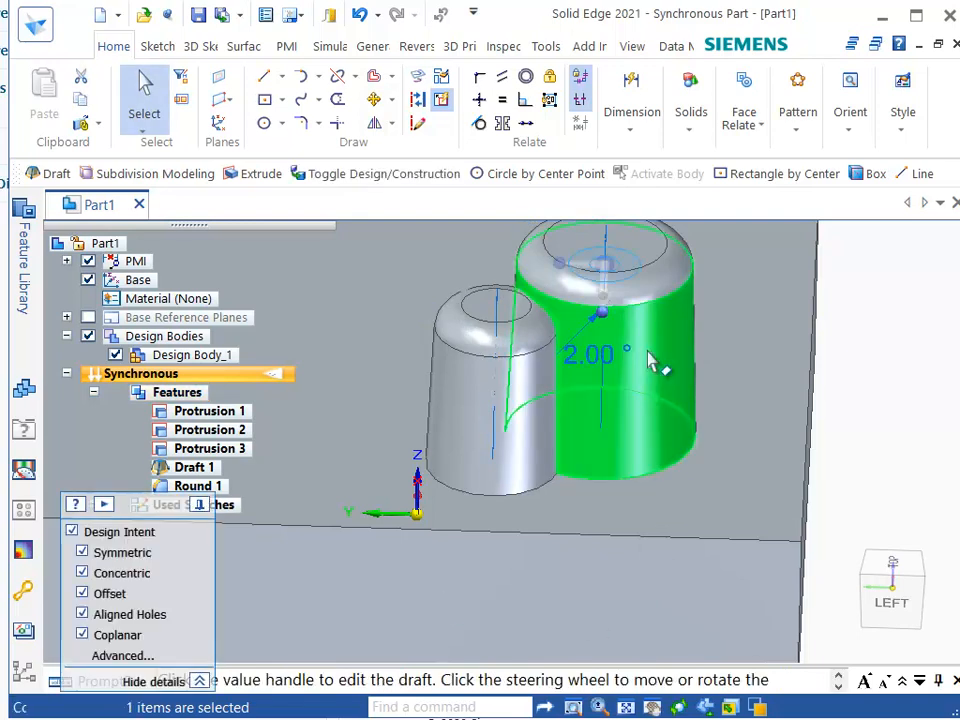
{"action": "left_click", "coordinate": [622, 265]}
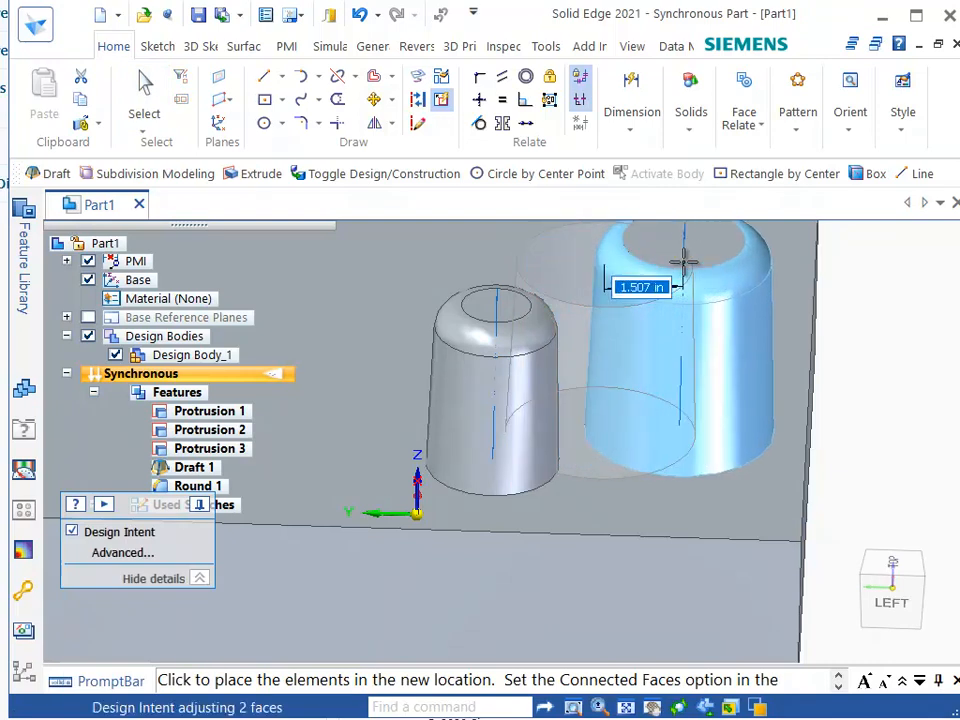
{"action": "left_click", "coordinate": [688, 270]}
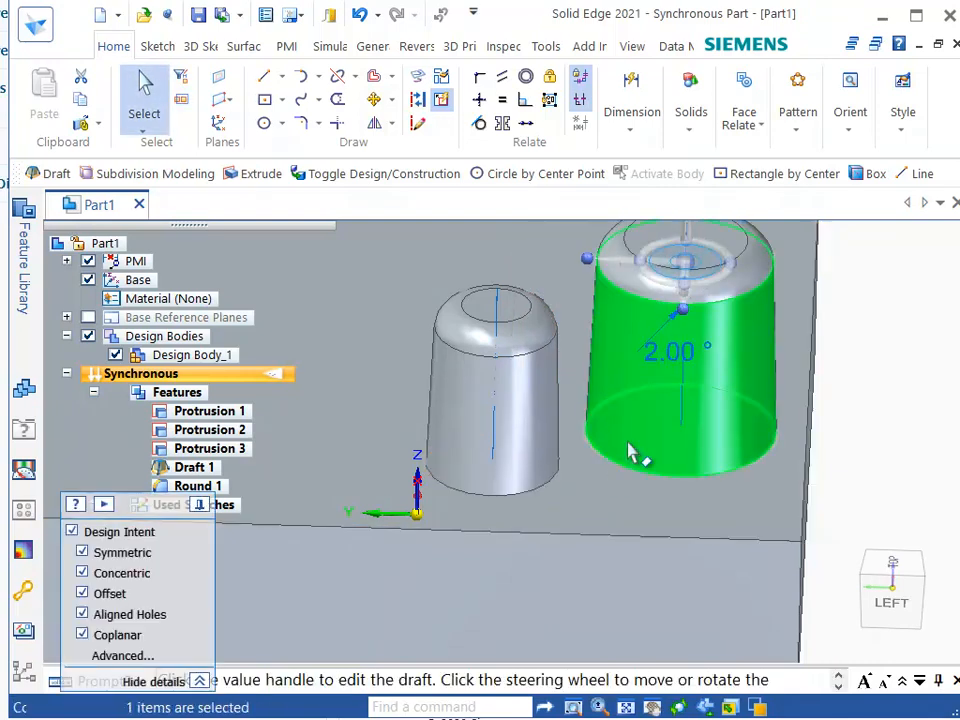
Undo the cylinder move and the round deletion.
{"action": "key", "text": "ctrl+z"}
{"action": "key", "text": "ctrl+z"}
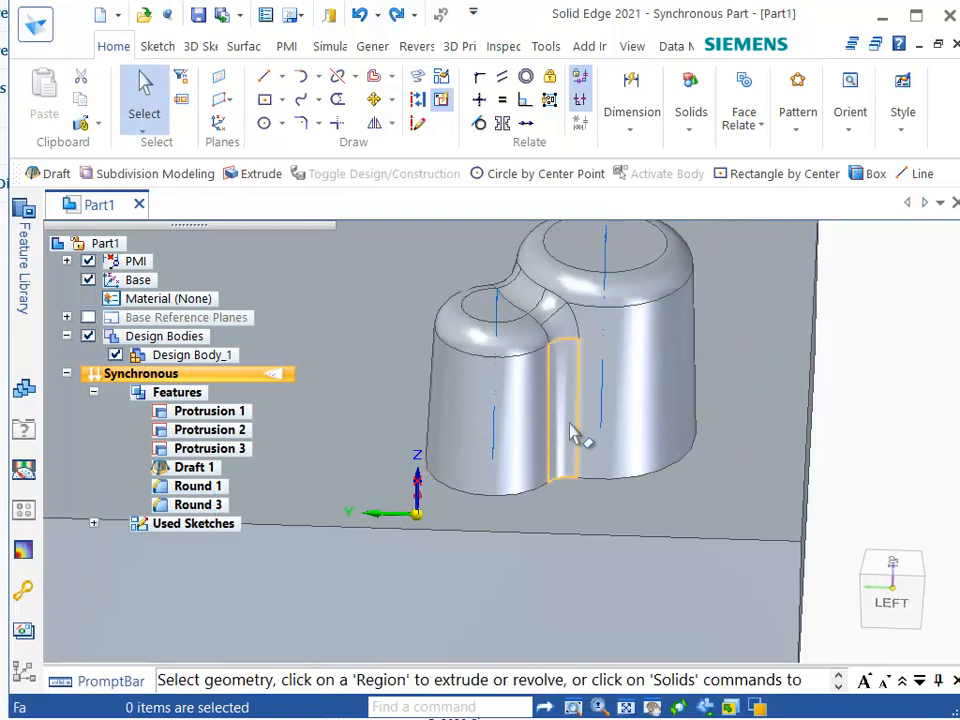
Select the four round faces along the cylinders' intersection and delete them.
{"action": "middle_click_drag", "start_coordinate": [575, 402], "coordinate": [591, 441]}
{"action": "scroll", "coordinate": [593, 445], "scroll_direction": "up", "scroll_amount": 4}
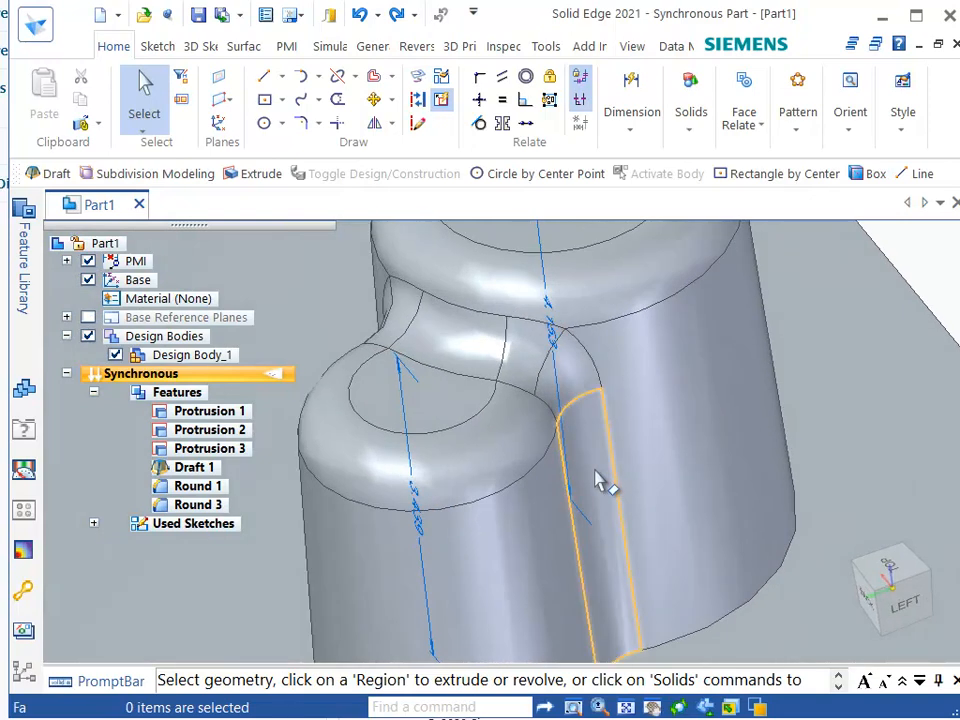
{"action": "left_click", "coordinate": [596, 478]}
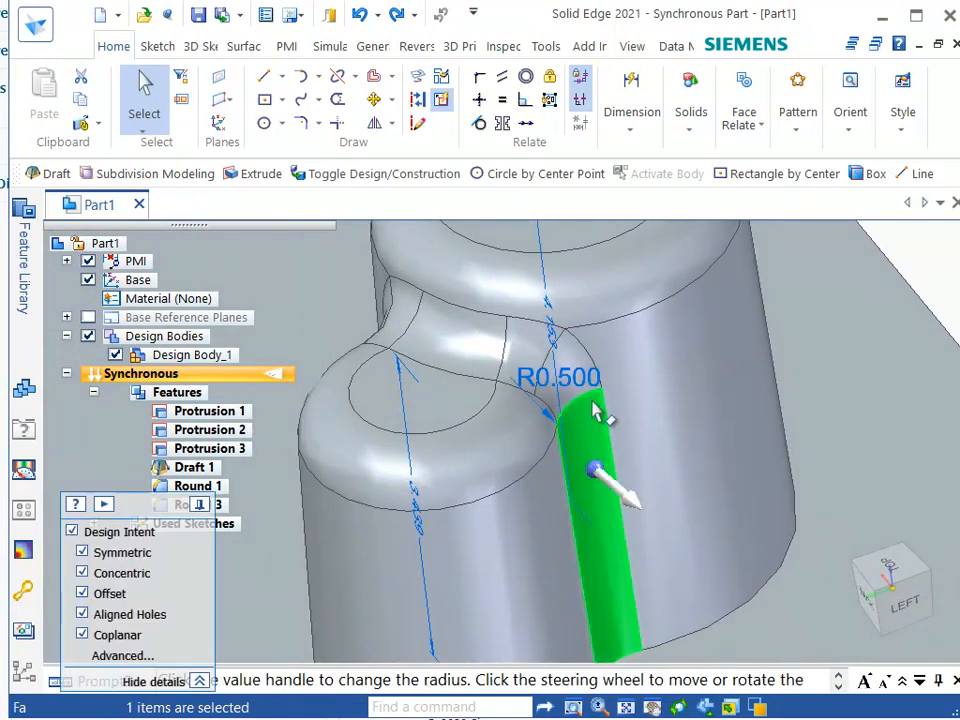
{"action": "left_click", "coordinate": [577, 362], "text": "ctrl"}
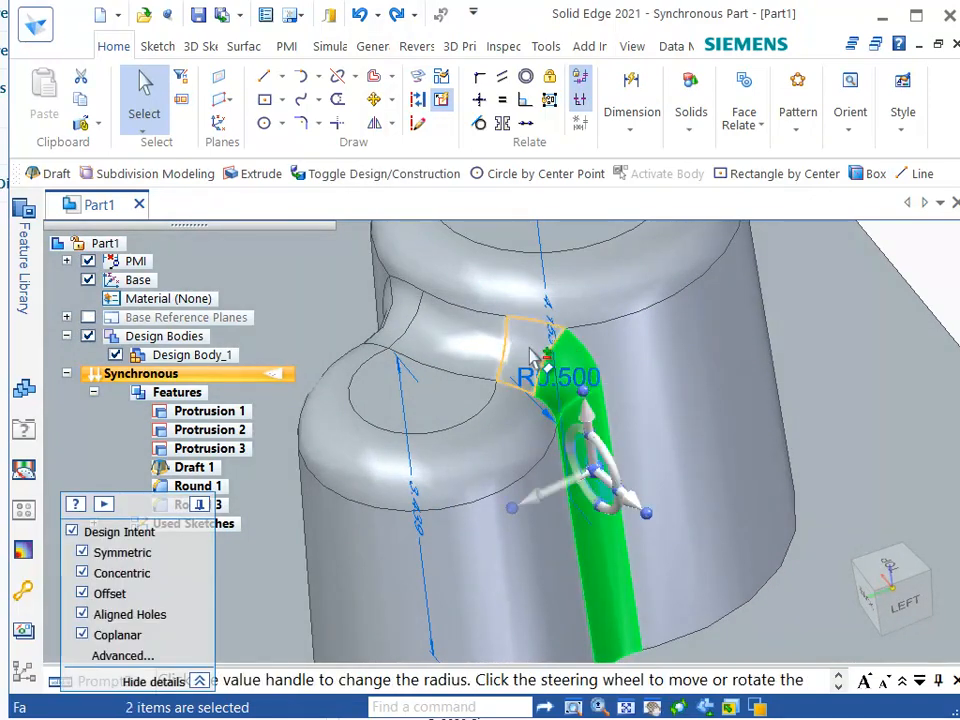
{"action": "left_click", "coordinate": [537, 358], "text": "ctrl"}
{"action": "left_click", "coordinate": [435, 340], "text": "ctrl"}
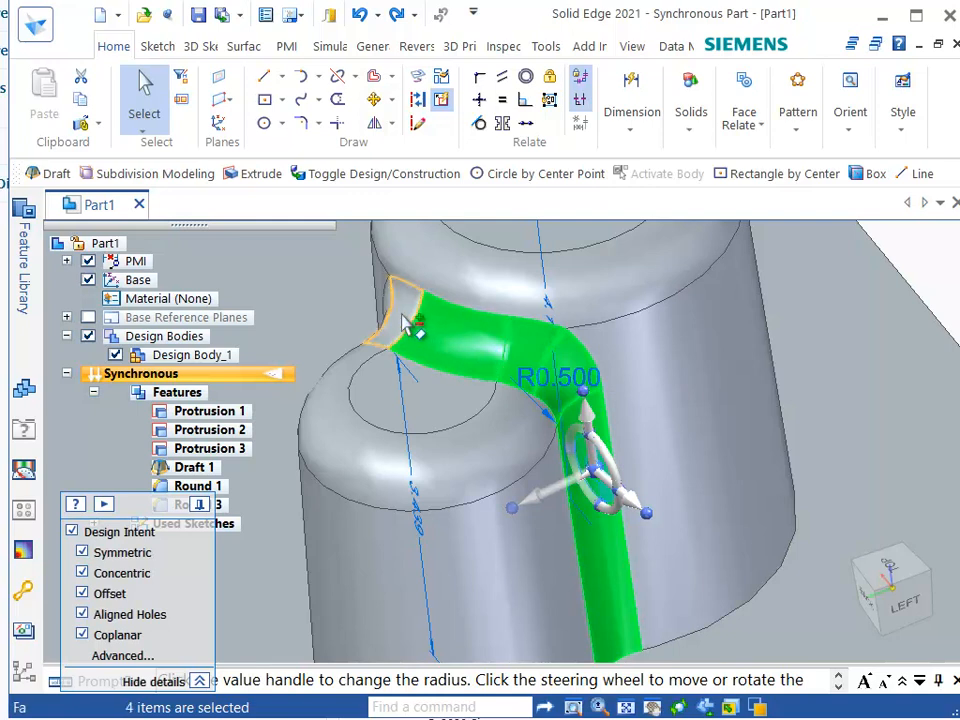
{"action": "key", "text": "Delete"}
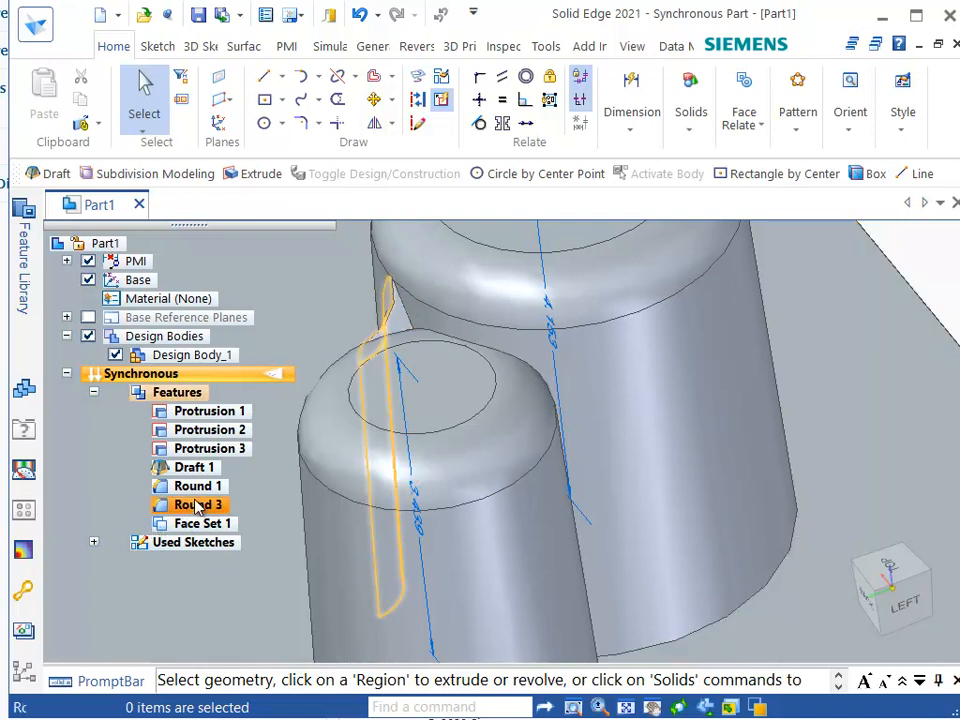
Move the larger cylinder slightly toward the smaller one.
{"action": "mouse_move", "coordinate": [387, 358]}
{"action": "middle_mouse_down"}
{"action": "mouse_move", "coordinate": [399, 448]}
{"action": "mouse_move", "coordinate": [420, 476]}
{"action": "mouse_move", "coordinate": [662, 456]}
{"action": "middle_mouse_up"}
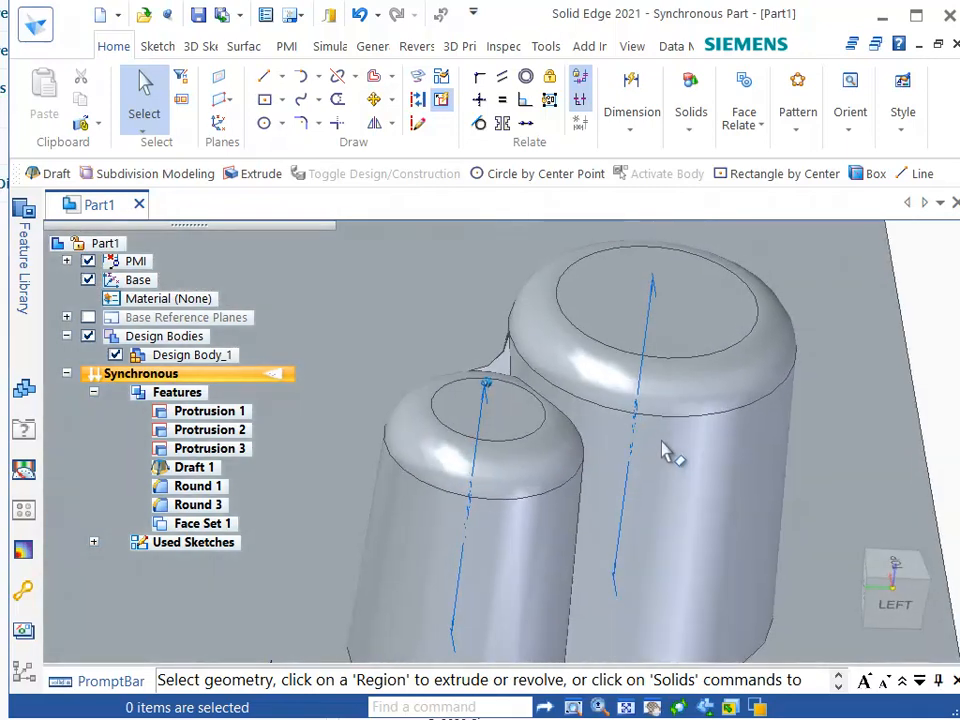
{"action": "left_click", "coordinate": [715, 517]}
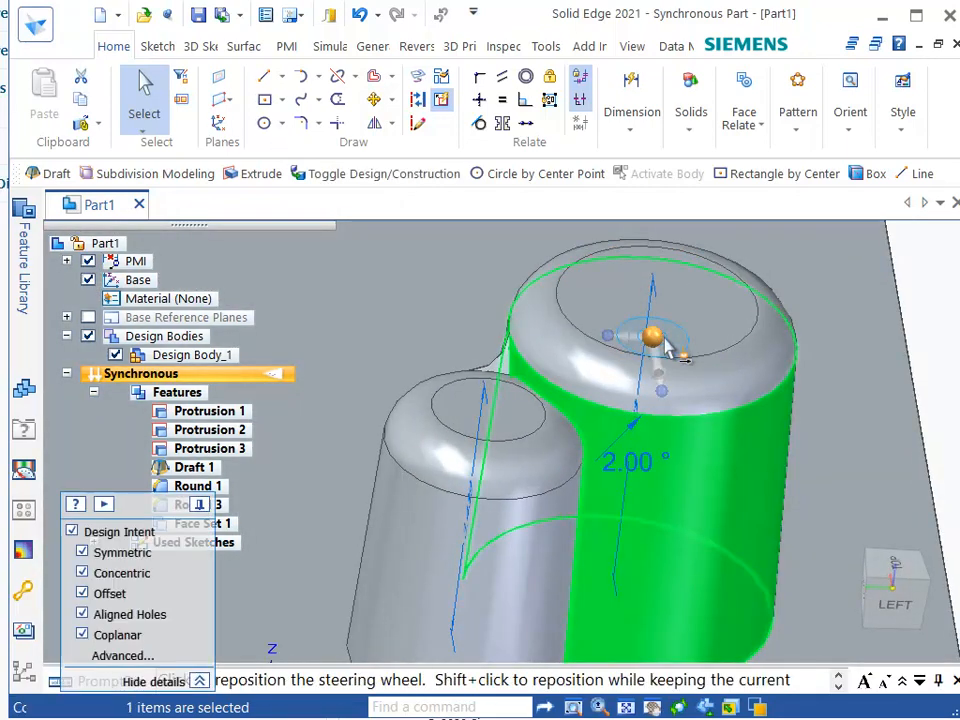
{"action": "left_click", "coordinate": [672, 350]}
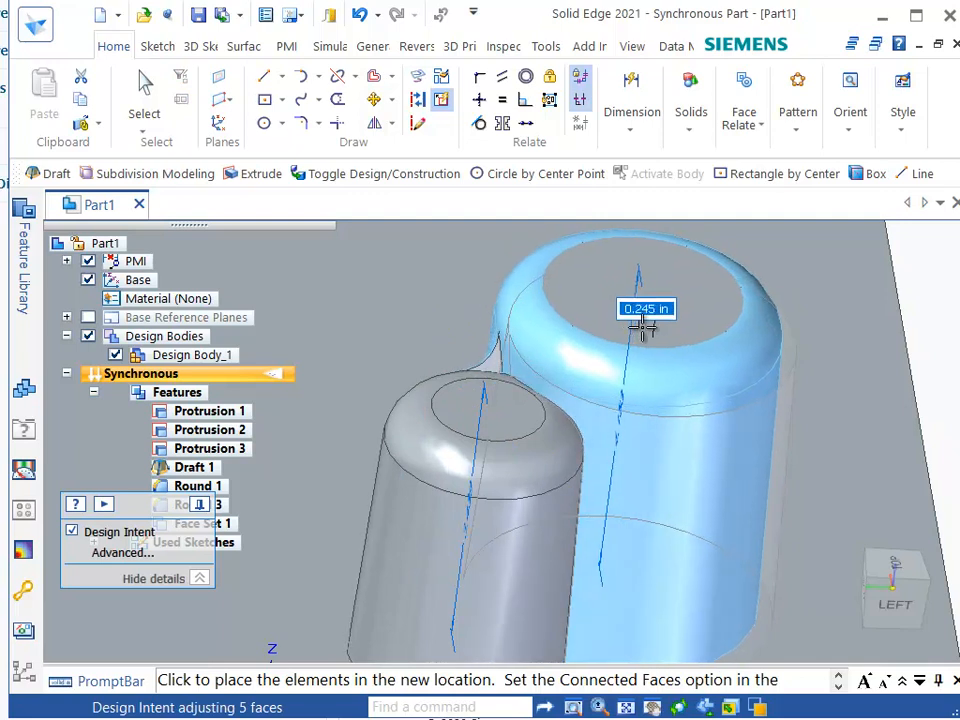
{"action": "left_click", "coordinate": [648, 334]}
{"action": "left_click", "coordinate": [630, 345]}
{"action": "key", "text": "Escape"}
Select the four Round 3 blend faces at the junction of the cylinders and delete them.
{"action": "middle_click_drag", "start_coordinate": [508, 390], "coordinate": [579, 428]}
{"action": "middle_click_drag", "start_coordinate": [652, 440], "coordinate": [531, 574]}
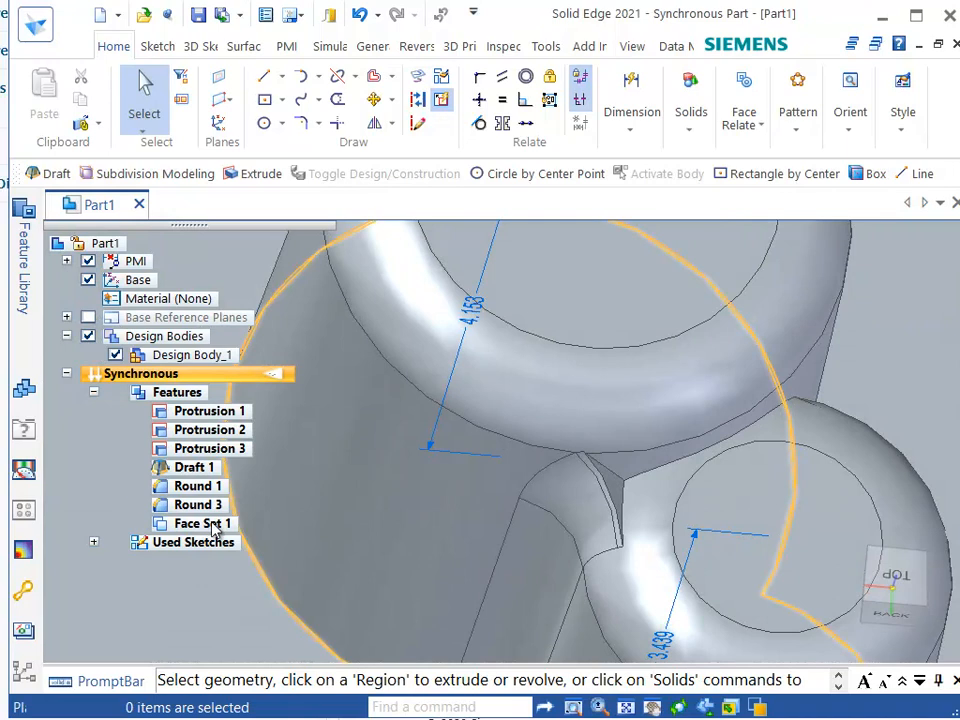
{"action": "left_click", "coordinate": [200, 505]}
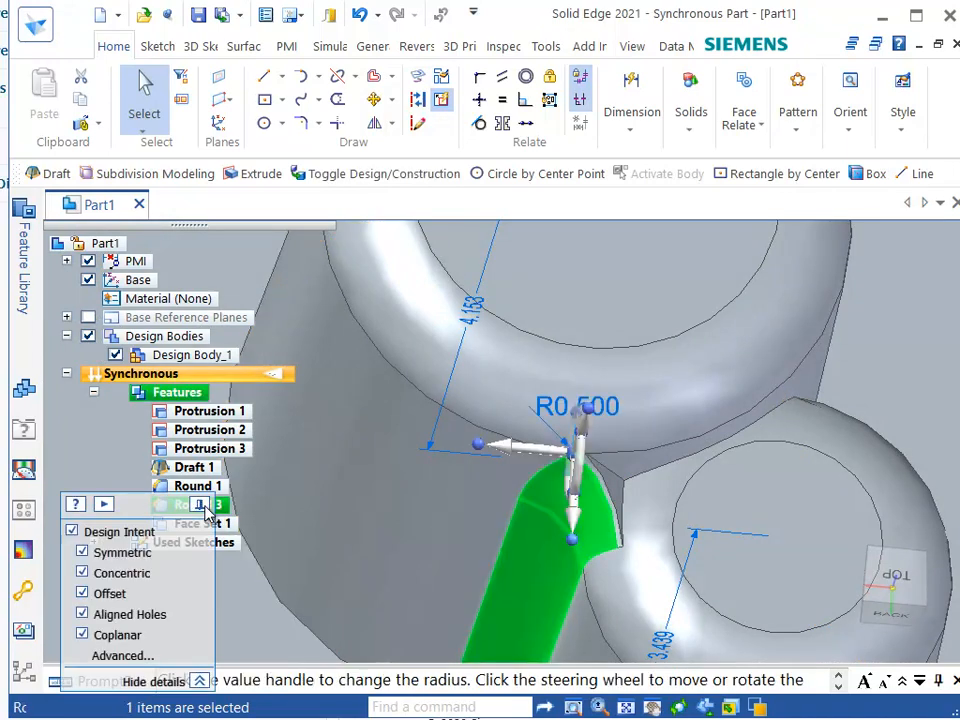
{"action": "key", "text": "Escape"}
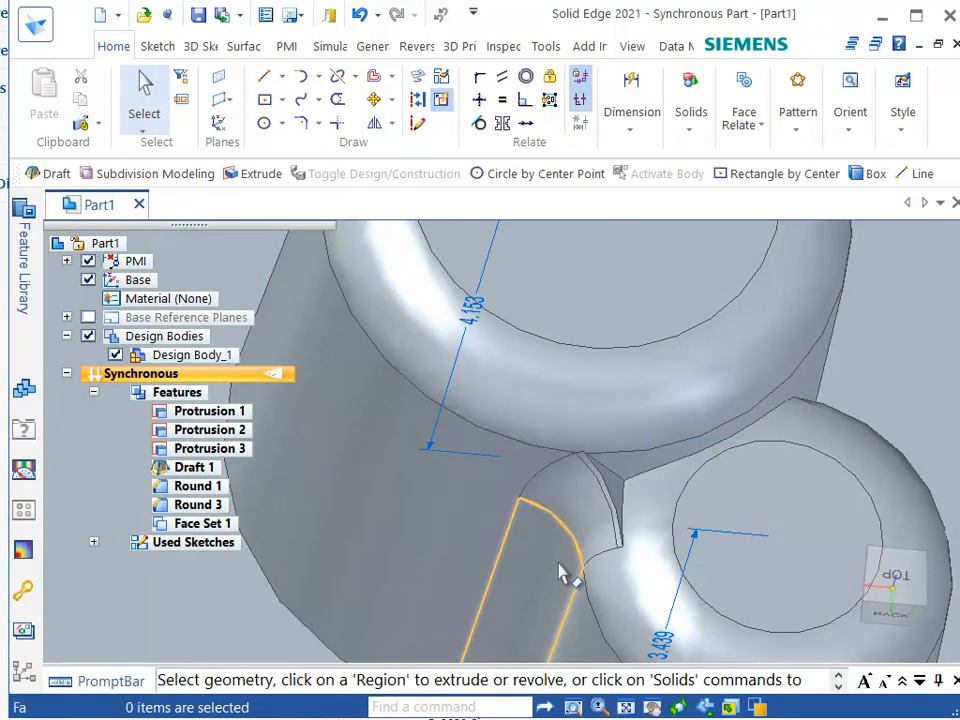
{"action": "left_click", "coordinate": [566, 525]}
{"action": "left_click", "coordinate": [583, 476]}
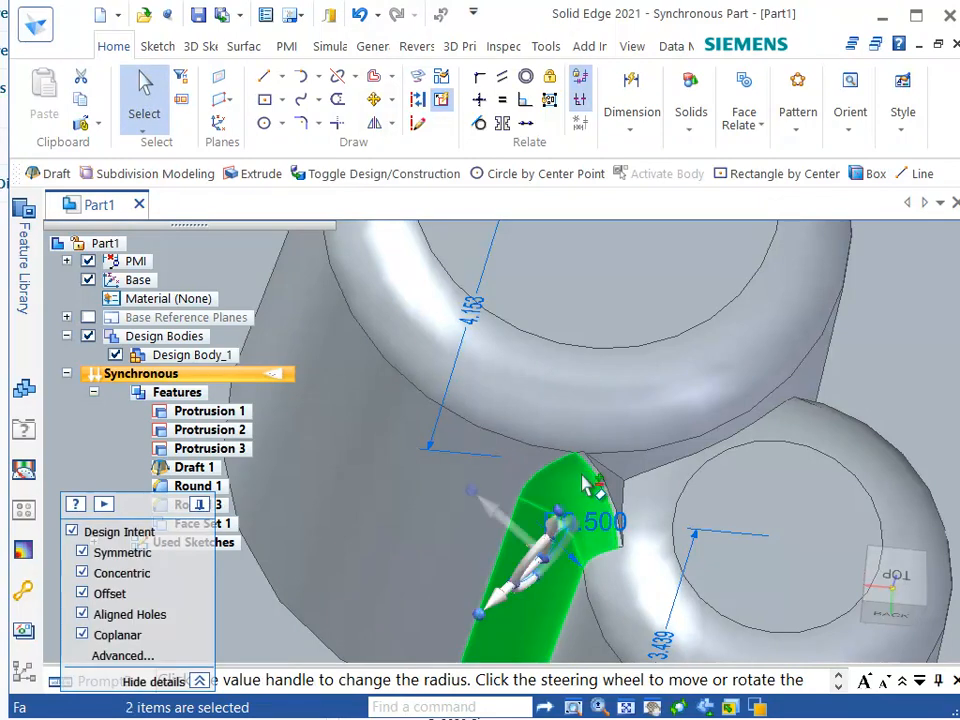
{"action": "scroll", "coordinate": [542, 549], "scroll_direction": "up", "scroll_amount": 5}
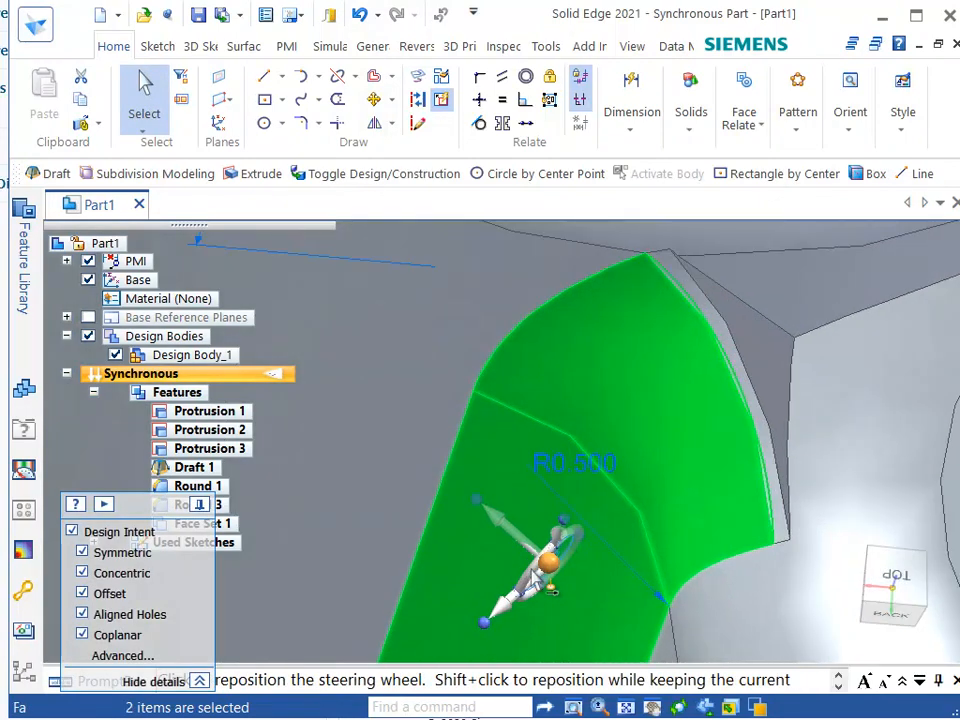
{"action": "left_click", "coordinate": [745, 381]}
{"action": "left_click", "coordinate": [772, 347]}
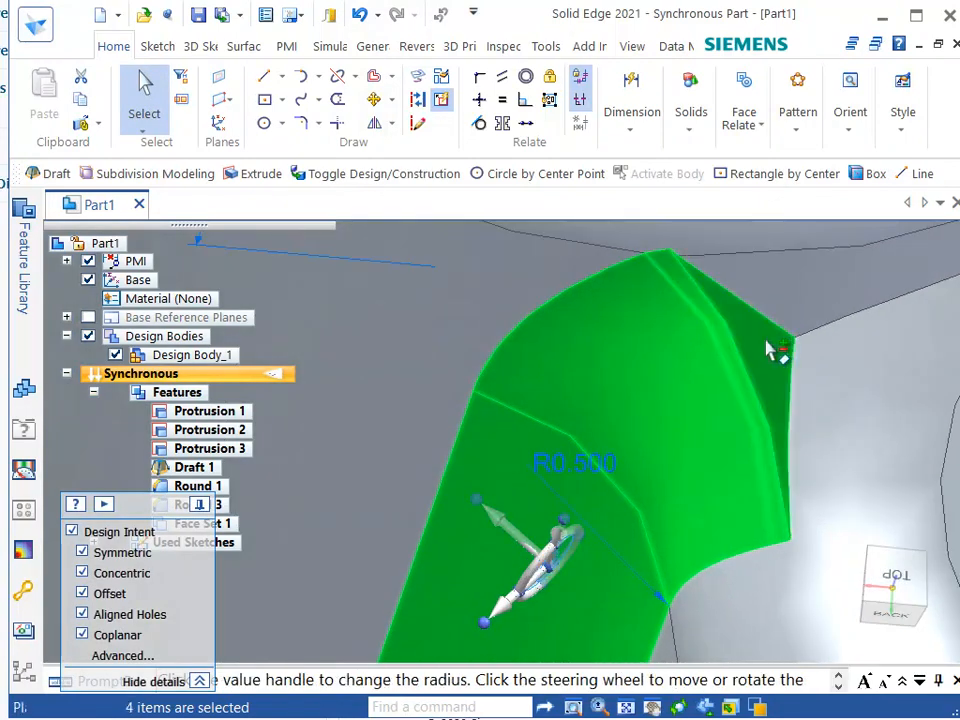
{"action": "key", "text": "Delete"}
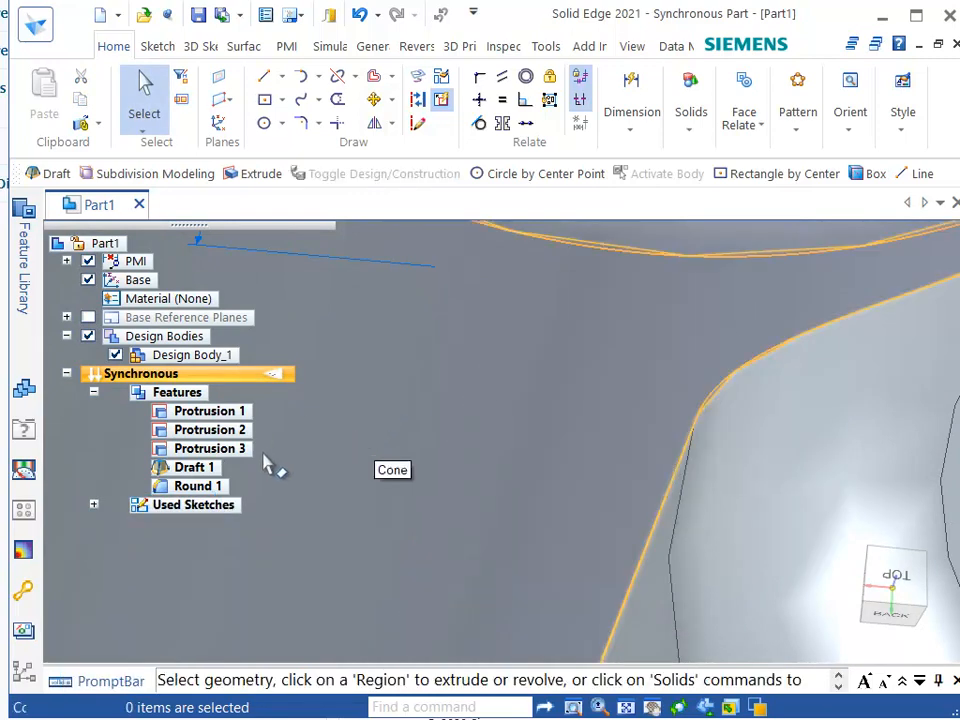
Move the smaller cylinder away from the larger one.
{"action": "scroll", "coordinate": [713, 467], "scroll_direction": "down", "scroll_amount": 5}
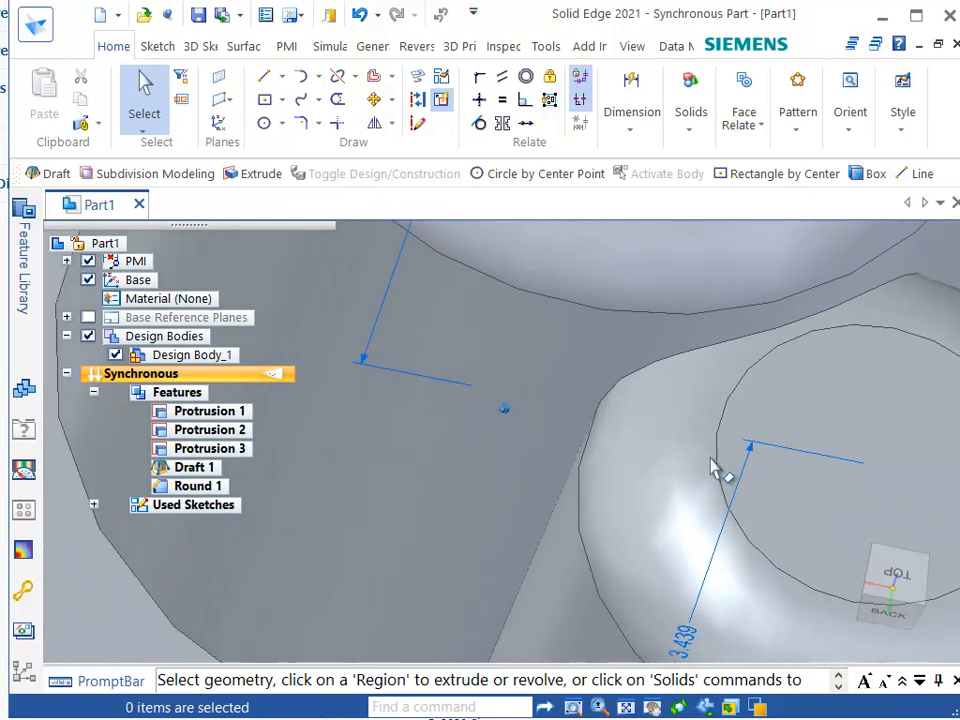
{"action": "scroll", "coordinate": [713, 467], "scroll_direction": "down", "scroll_amount": 3}
{"action": "middle_click_drag", "start_coordinate": [713, 463], "coordinate": [620, 440]}
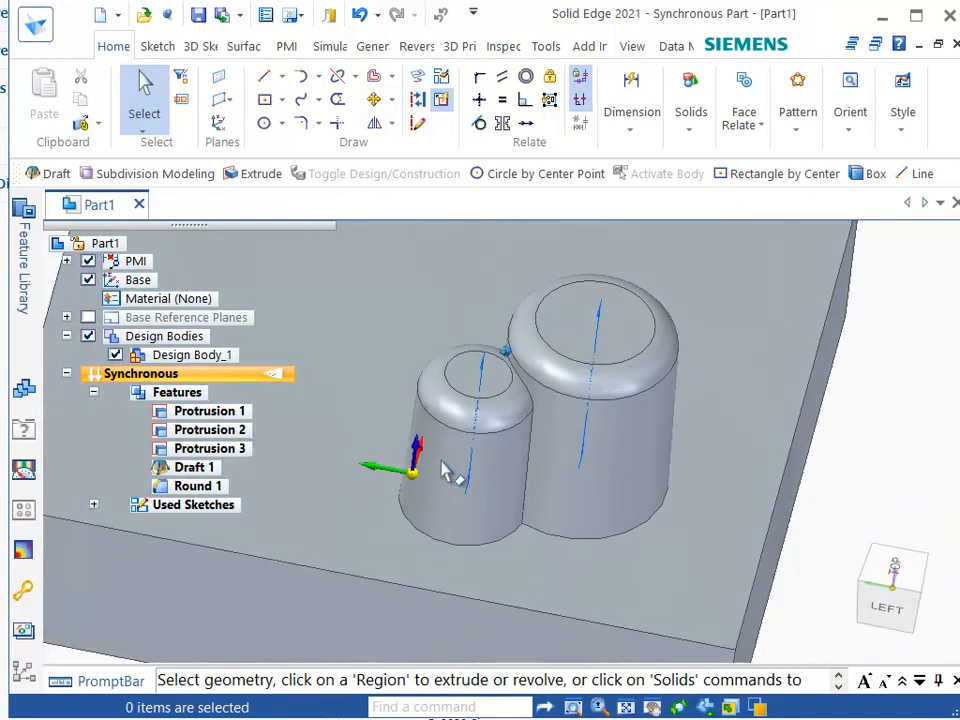
{"action": "left_click", "coordinate": [487, 500]}
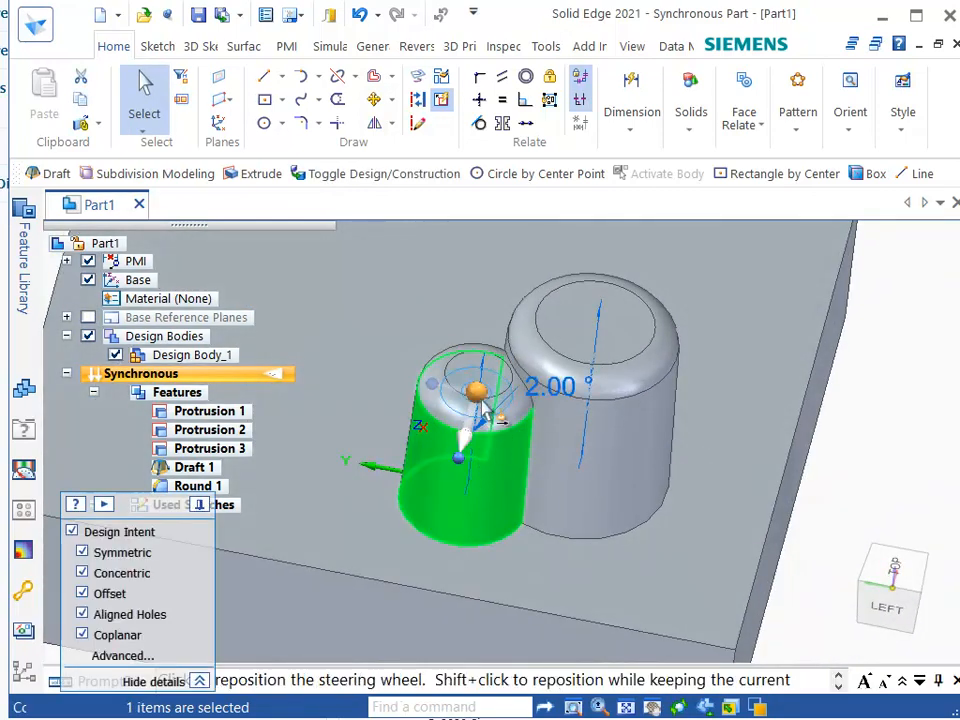
{"action": "left_click", "coordinate": [483, 390]}
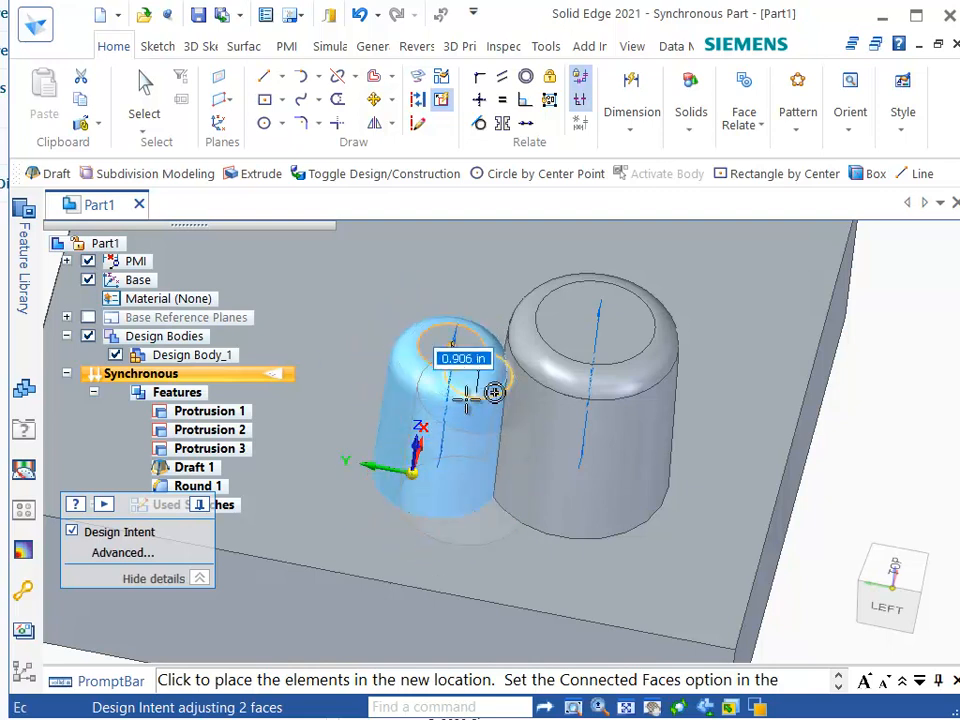
{"action": "left_click", "coordinate": [470, 427]}
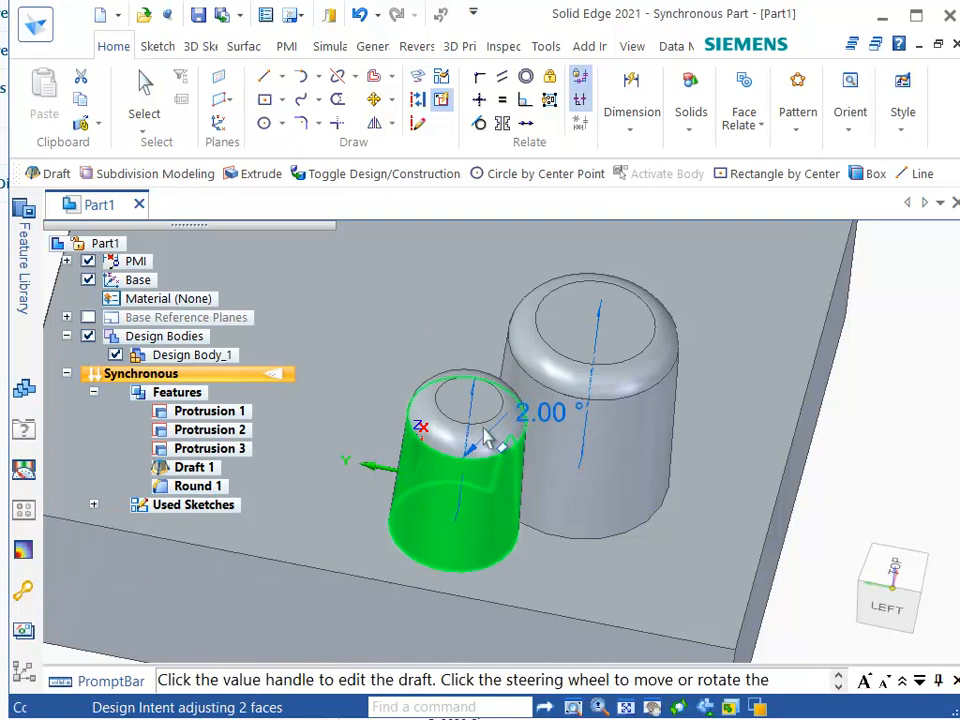
{"action": "key", "text": "Escape"}
Move the larger cylinder about 2.18 in farther from the smaller cylinder.
{"action": "left_click", "coordinate": [620, 458]}
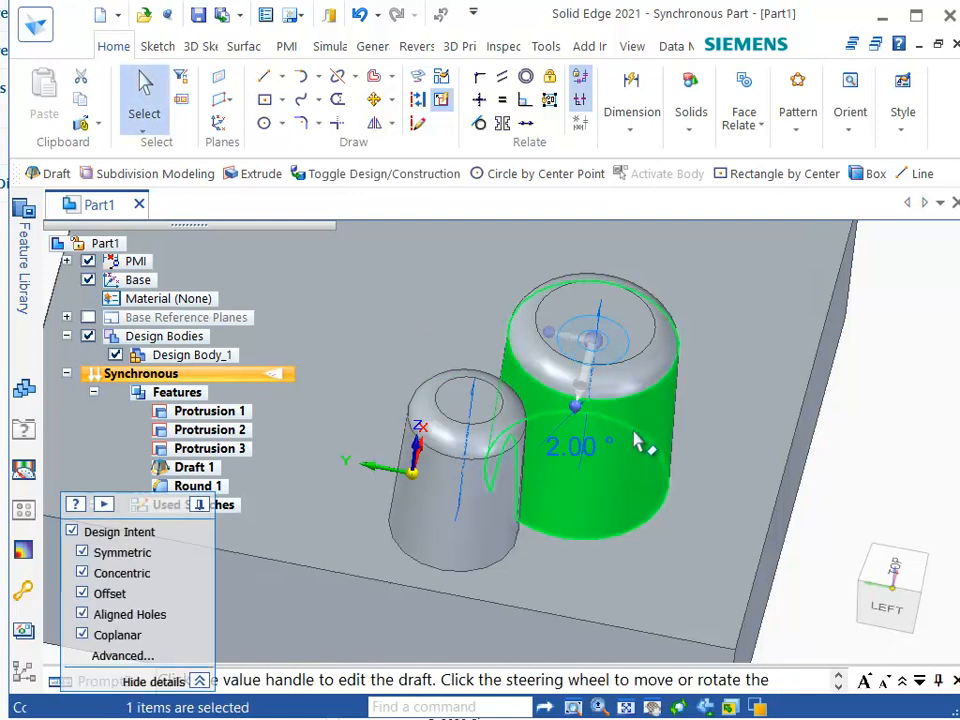
{"action": "left_click", "coordinate": [620, 335]}
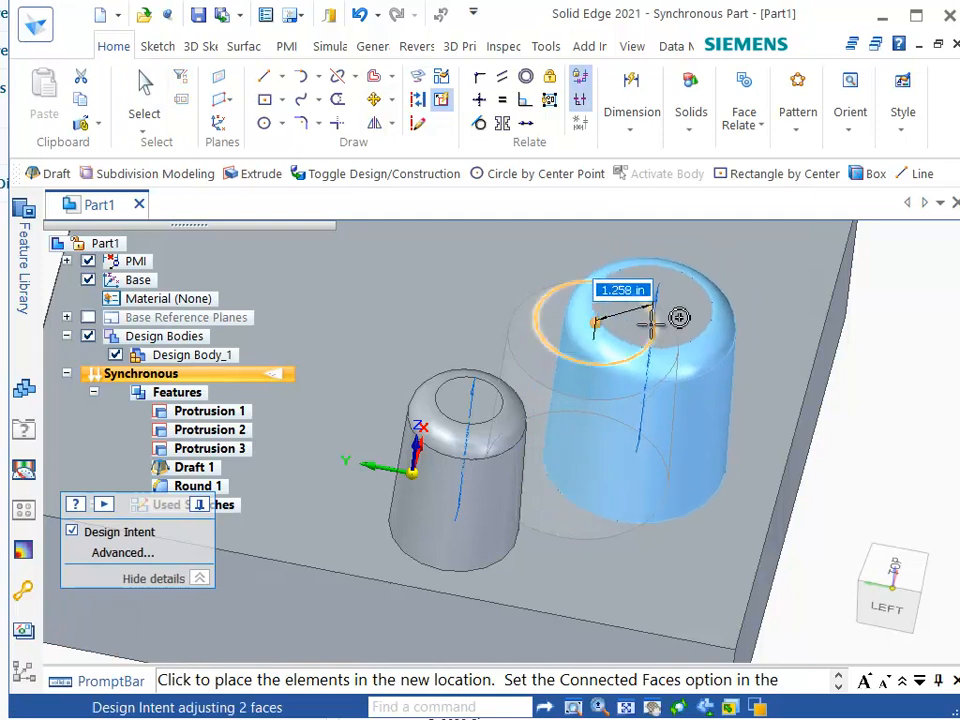
{"action": "middle_click_drag", "start_coordinate": [656, 402], "coordinate": [636, 408]}
{"action": "left_click", "coordinate": [656, 384]}
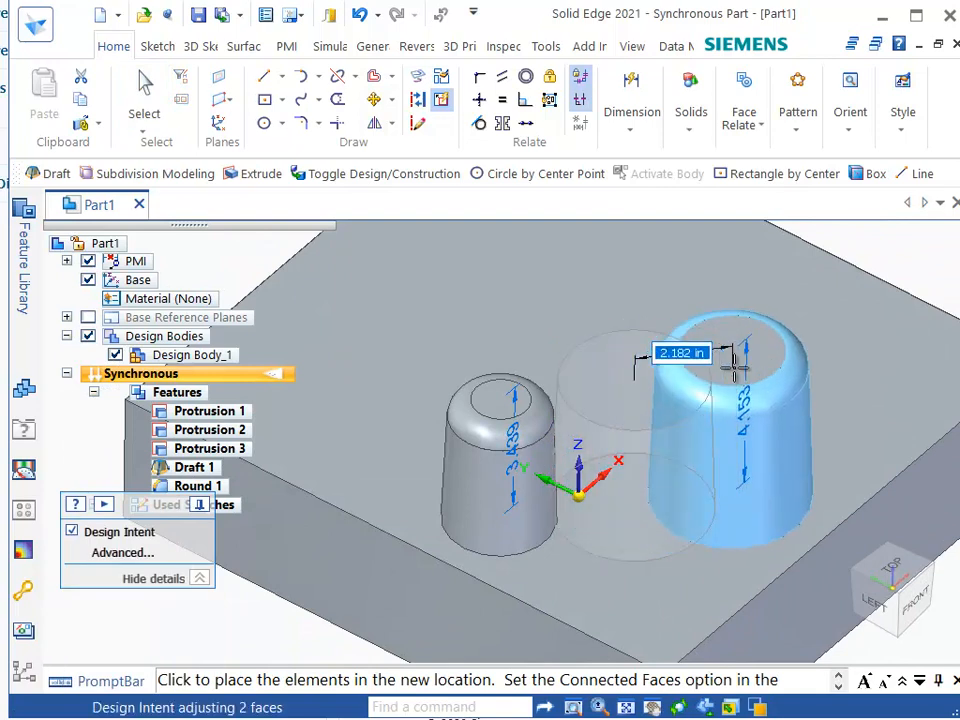
{"action": "left_click", "coordinate": [738, 372]}
{"action": "middle_click_drag", "start_coordinate": [798, 581], "coordinate": [832, 566]}
{"action": "left_click", "coordinate": [920, 500]}
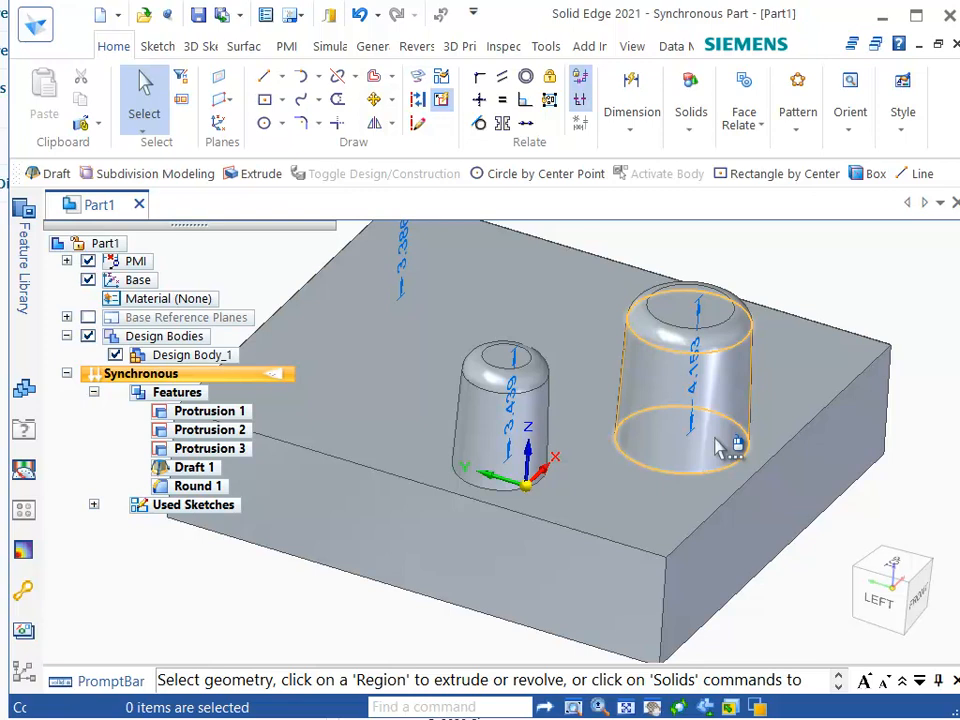
Move the block's end face outward about 0.9 in with the Symmetric design intent option turned off.
{"action": "left_click", "coordinate": [770, 523]}
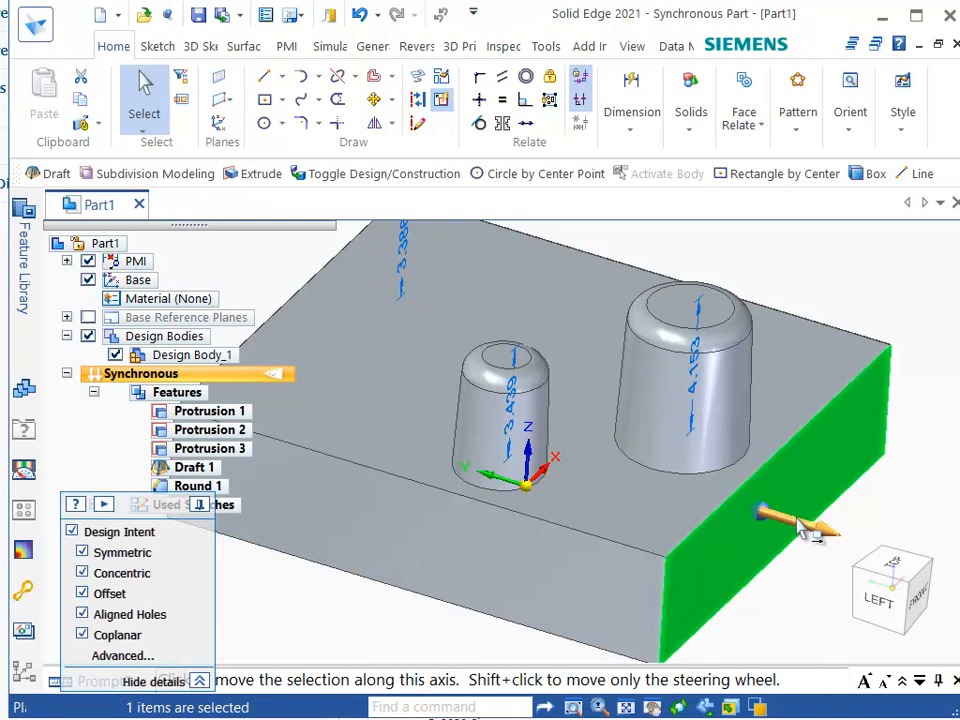
{"action": "middle_click_drag", "start_coordinate": [800, 521], "coordinate": [812, 467]}
{"action": "scroll", "coordinate": [798, 517], "scroll_direction": "down", "scroll_amount": 2}
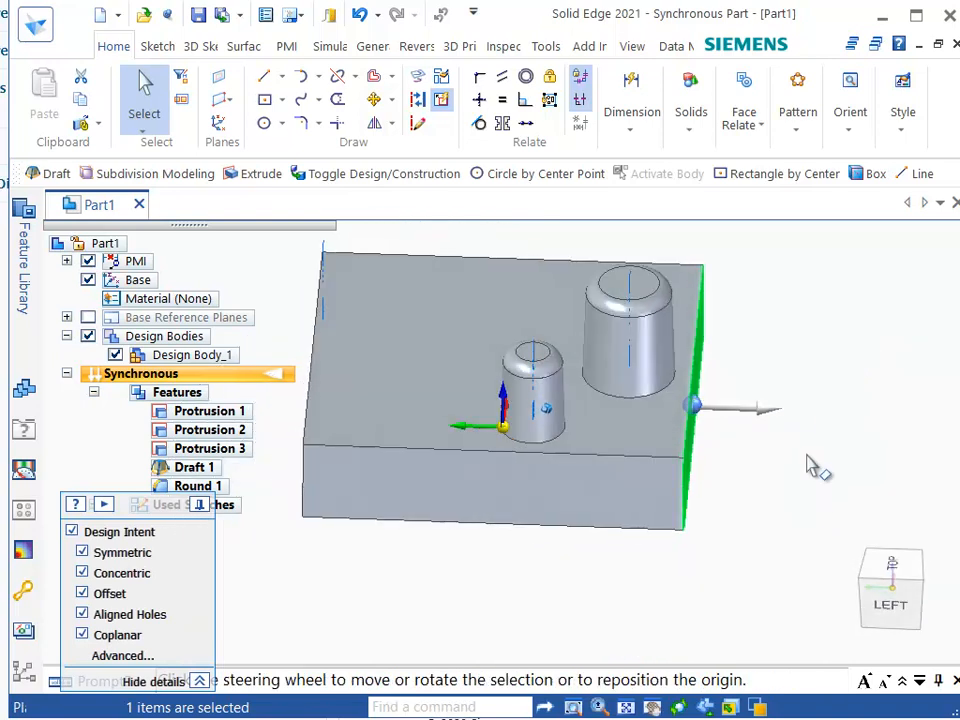
{"action": "left_click", "coordinate": [765, 410]}
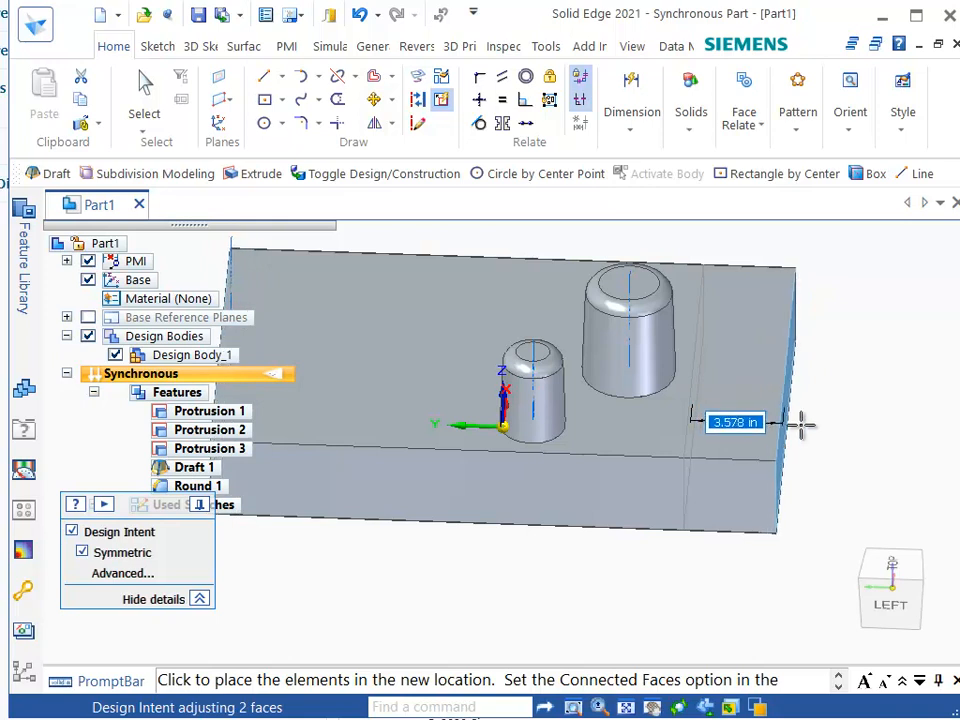
{"action": "left_click", "coordinate": [80, 552]}
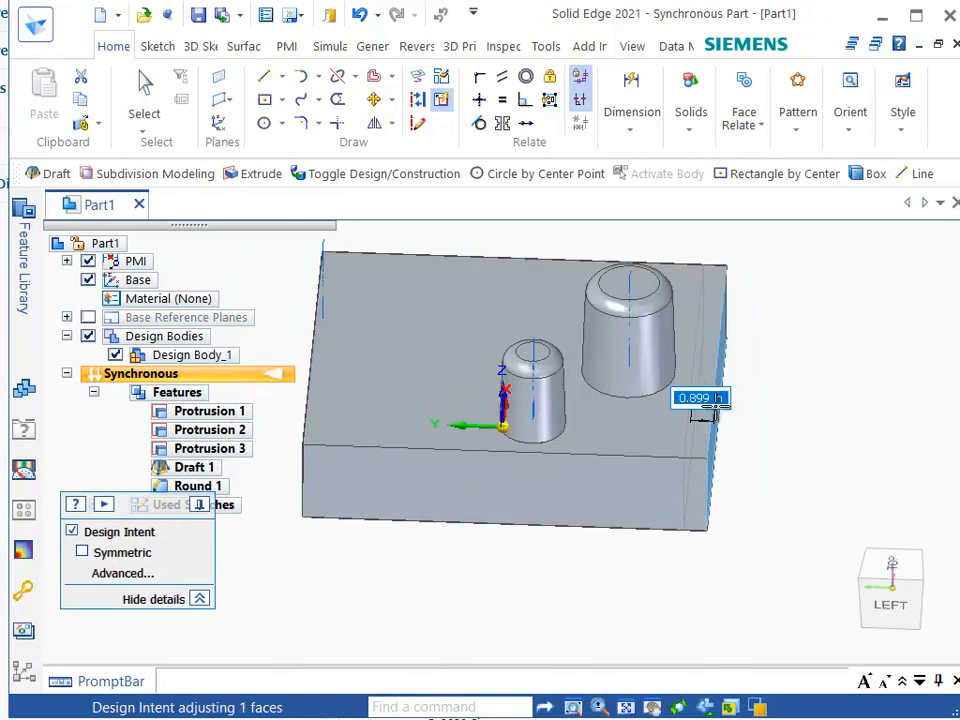
{"action": "left_click", "coordinate": [792, 418]}
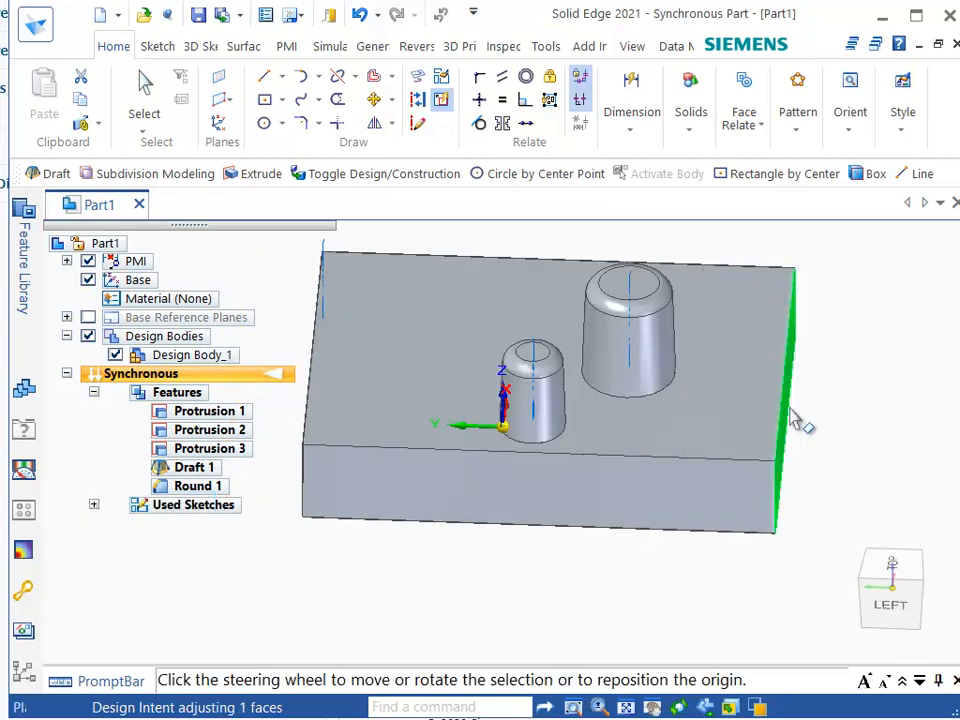
{"action": "left_click", "coordinate": [880, 335]}
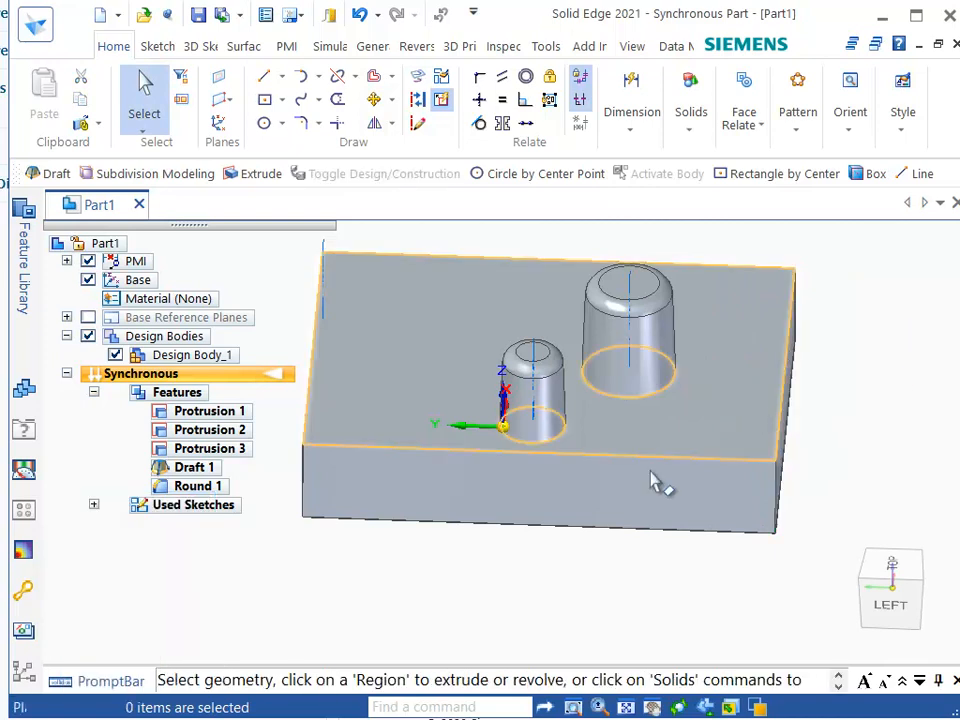
Select the block's front face and turn off the Concentric, Offset, Aligned Holes and Coplanar design intent options.
{"action": "left_click", "coordinate": [622, 495]}
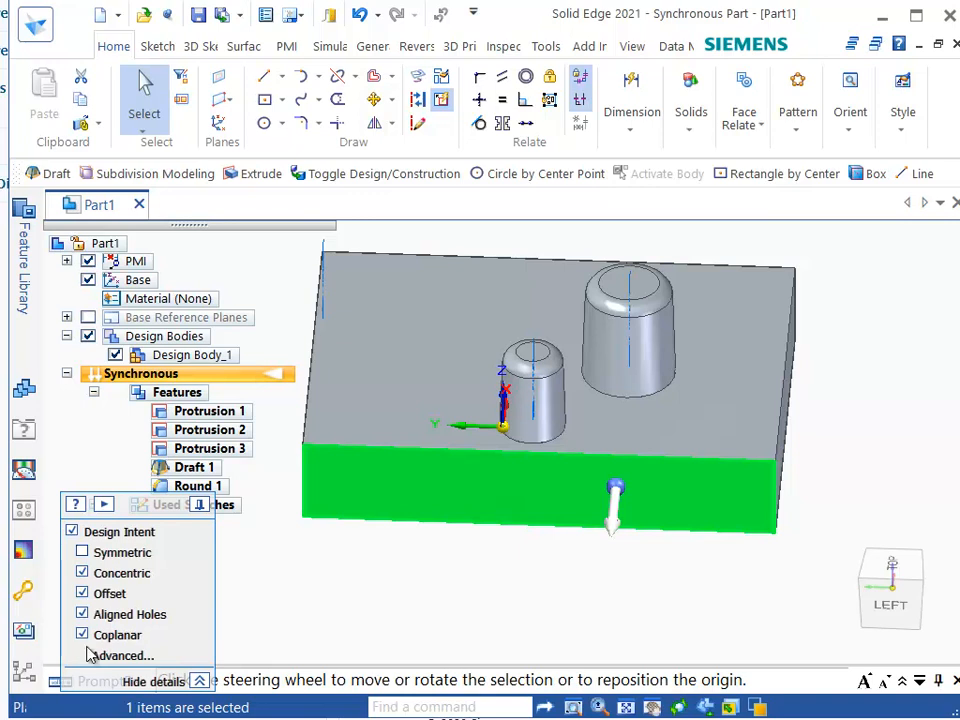
{"action": "left_click", "coordinate": [82, 573]}
{"action": "left_click", "coordinate": [83, 594]}
{"action": "left_click", "coordinate": [82, 614]}
{"action": "left_click", "coordinate": [83, 634]}
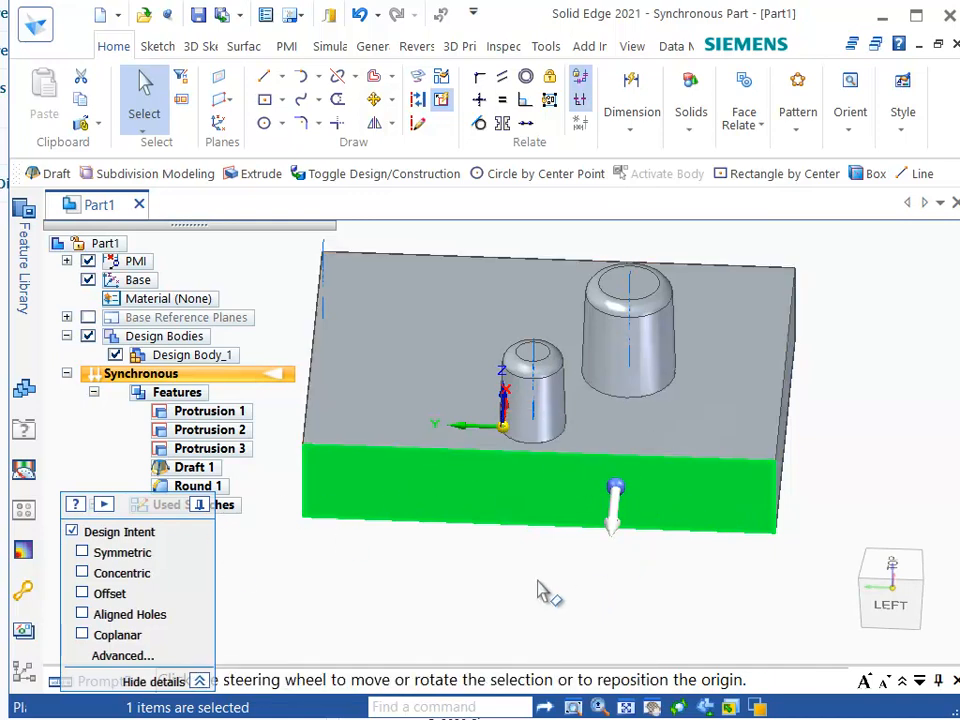
{"action": "key", "text": "Escape"}
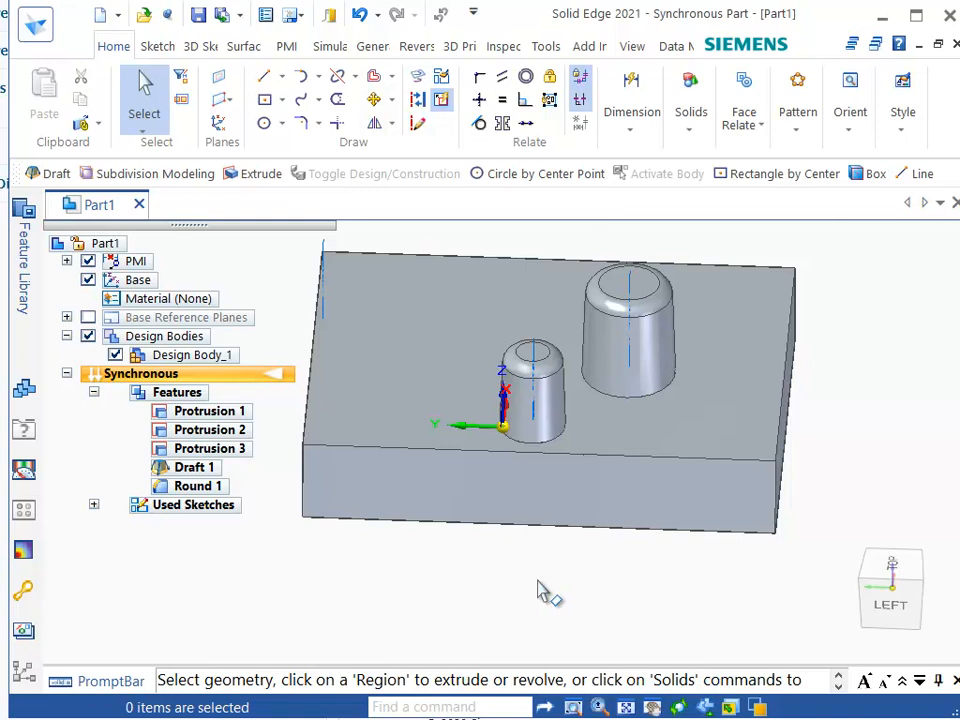